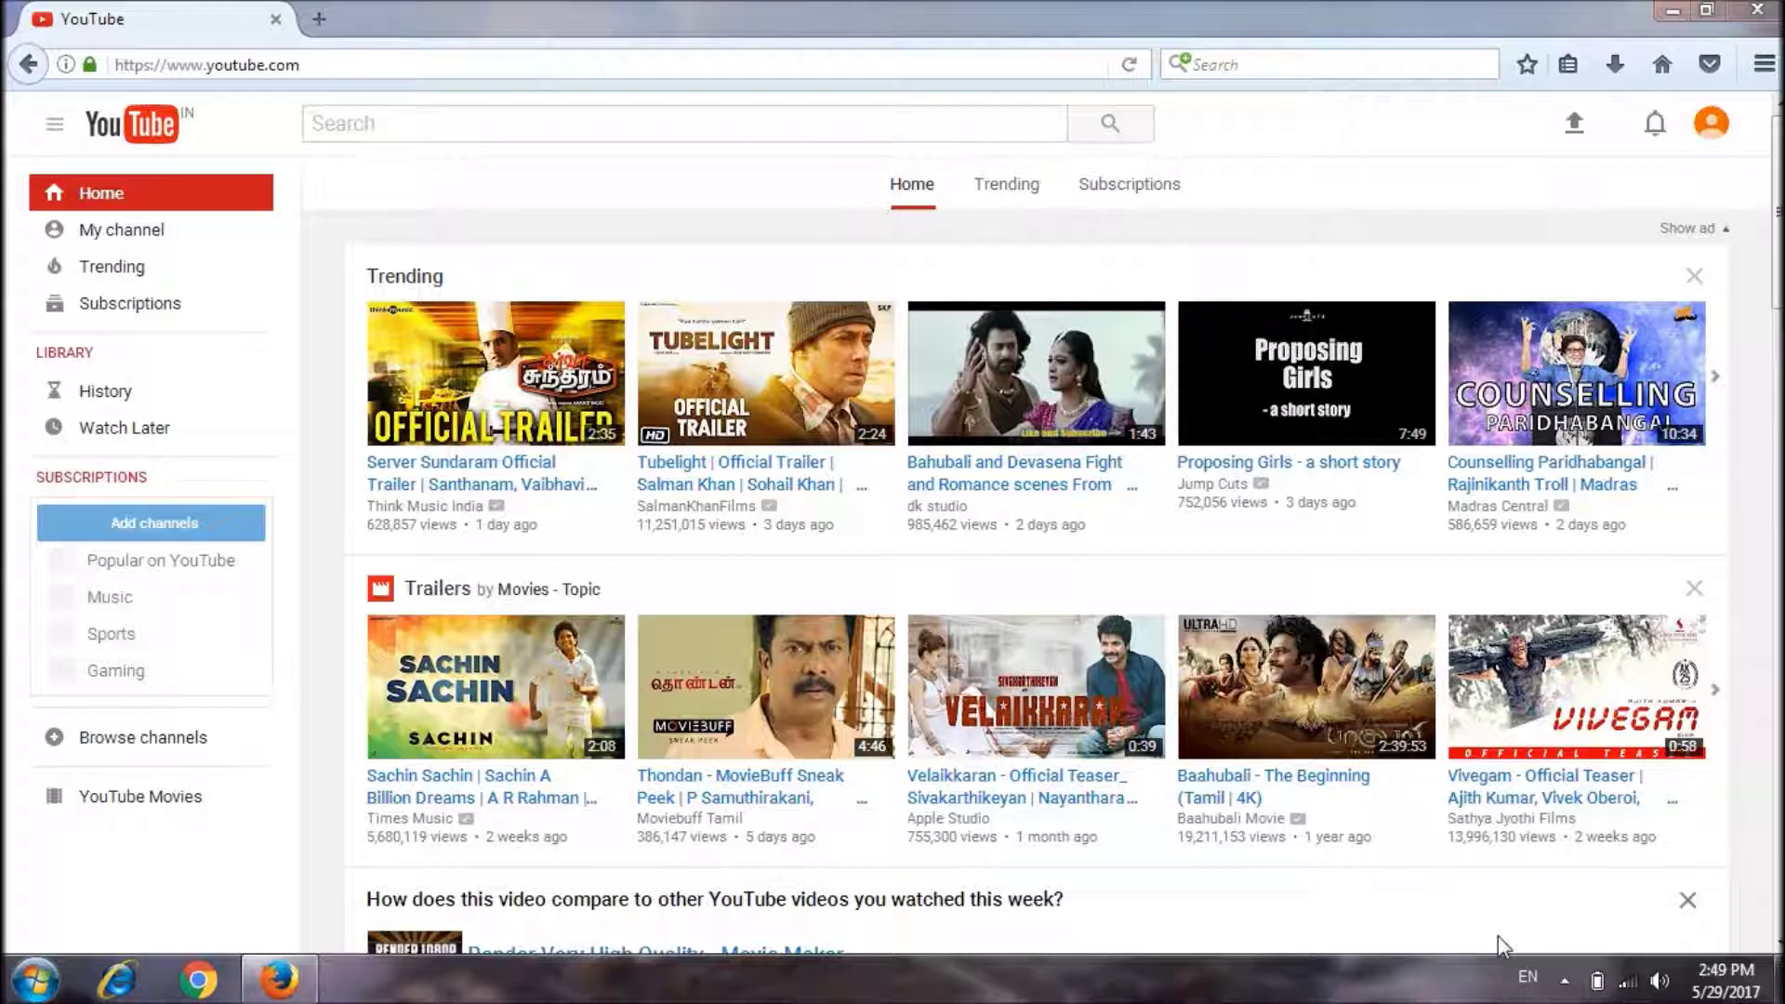
Step: Open Creator Studio for the Trial Tamil Tech channel from the avatar menu
click(1704, 132)
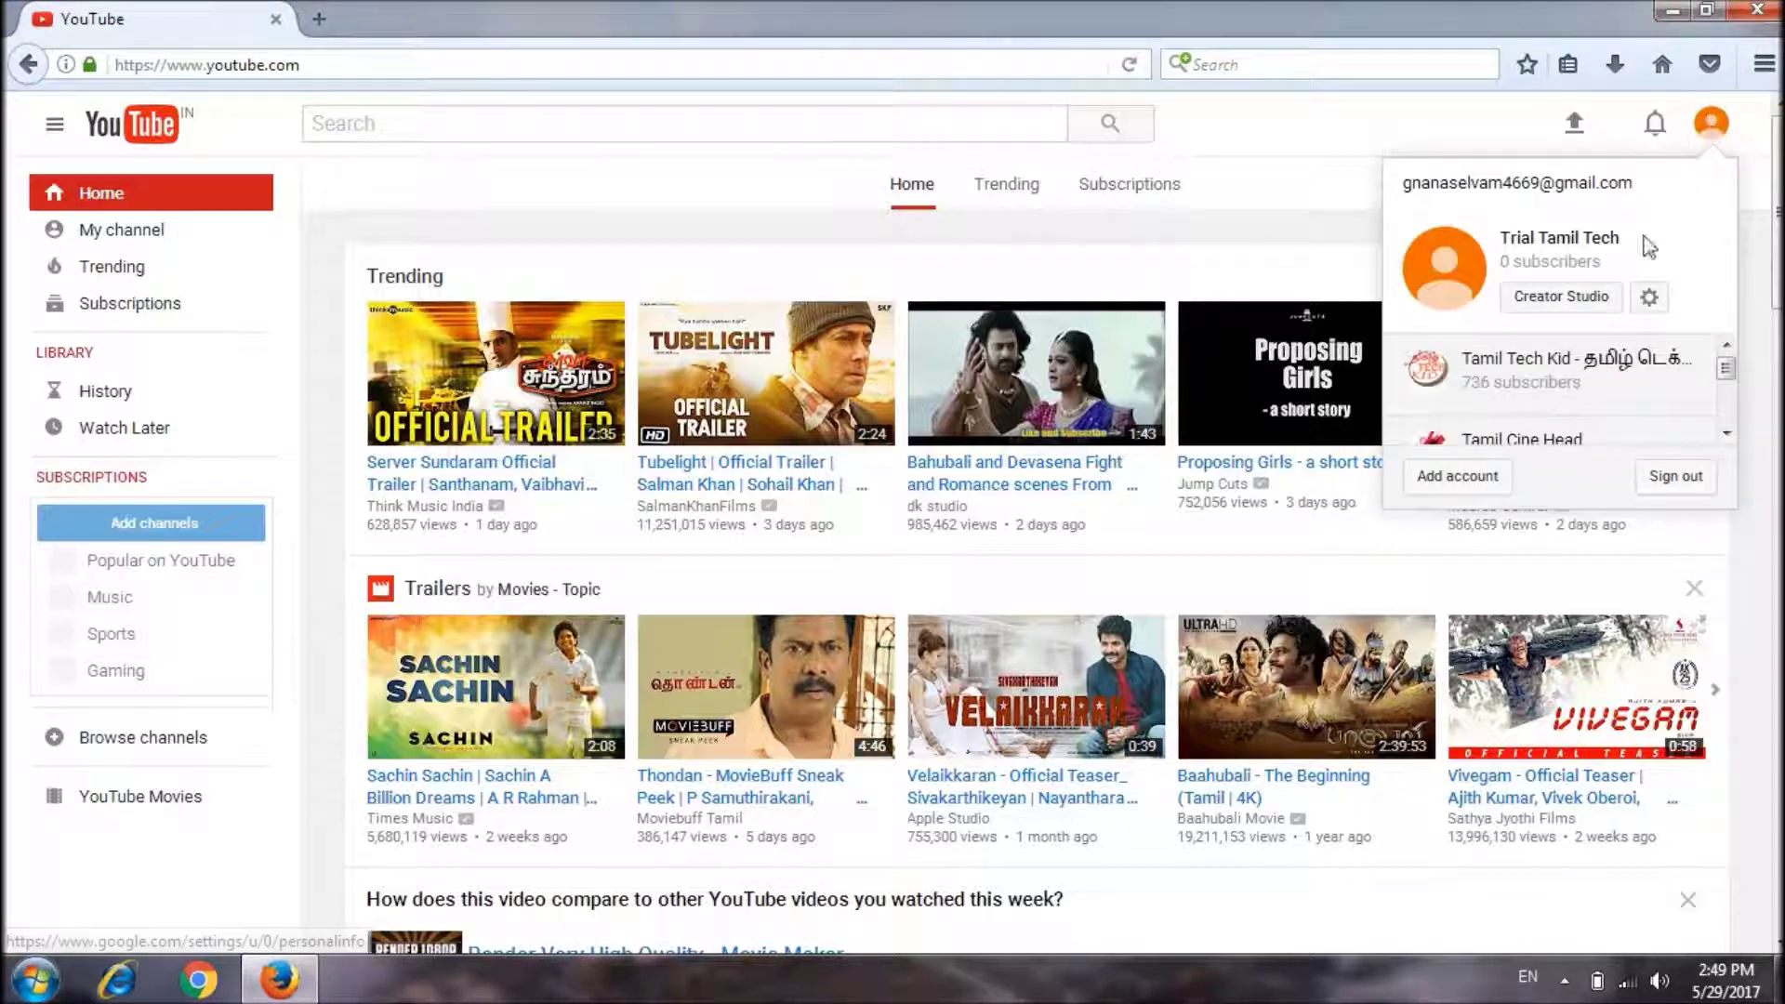
click(1571, 304)
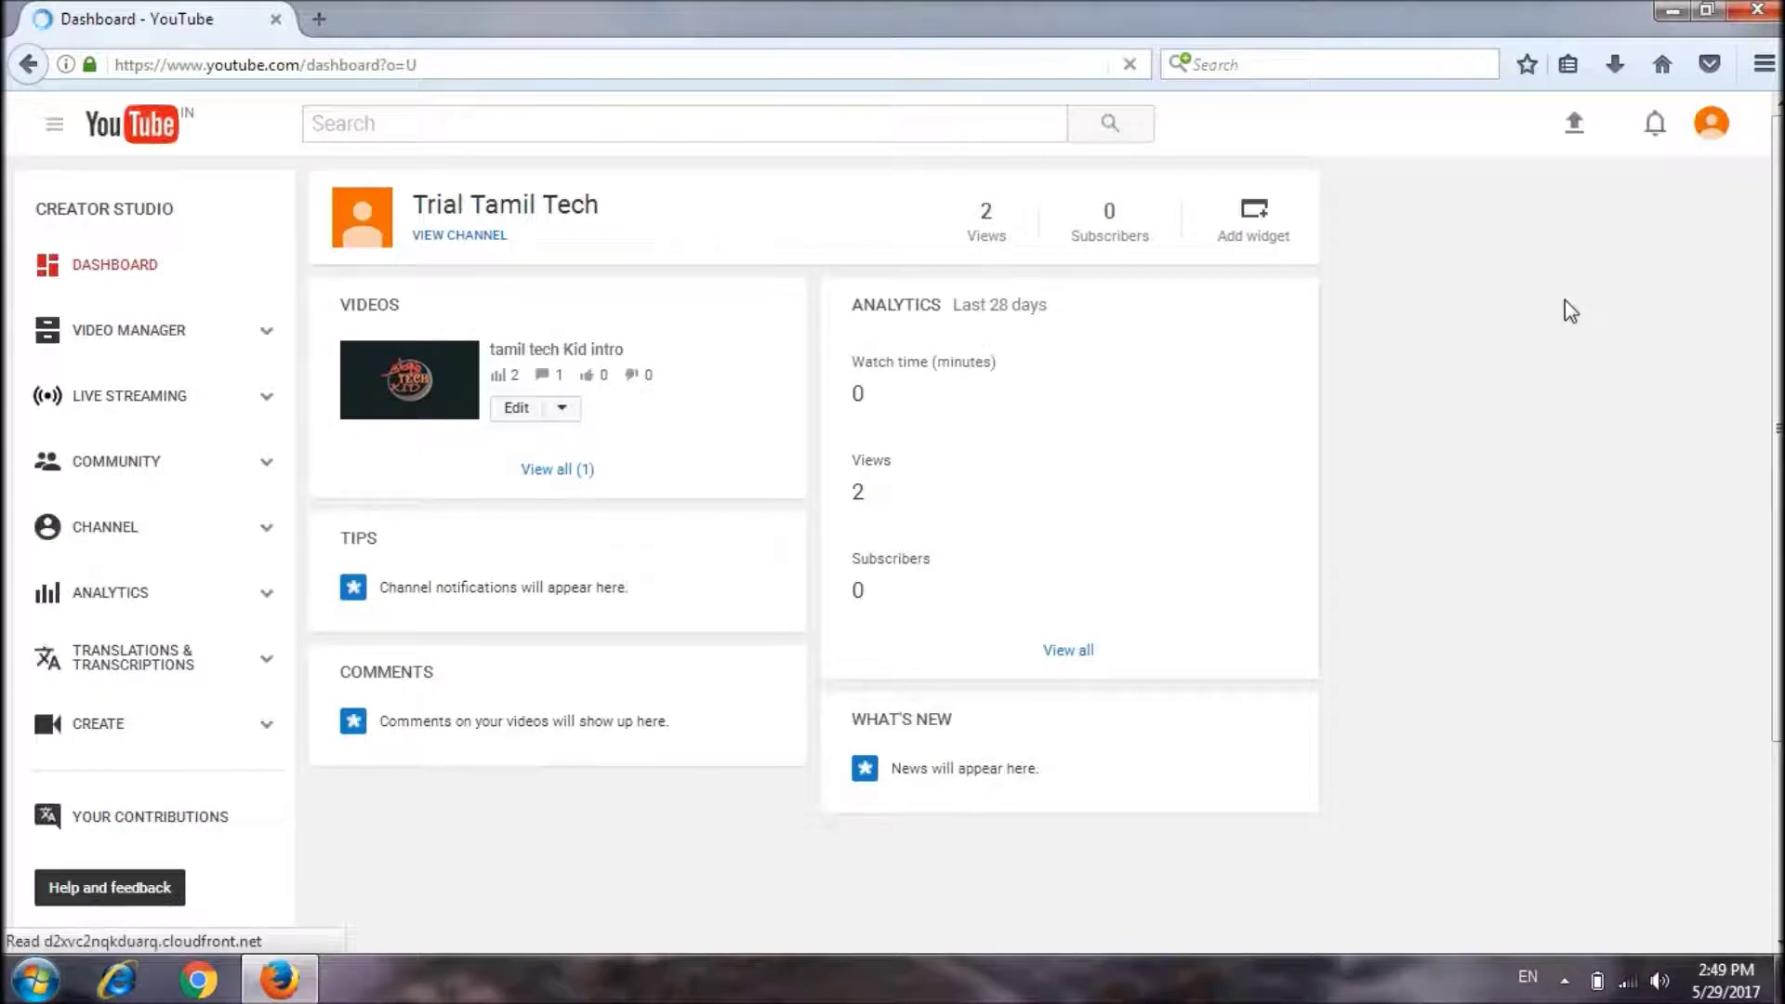
Step: Go to Channel > Branding in the Creator Studio sidebar
click(157, 530)
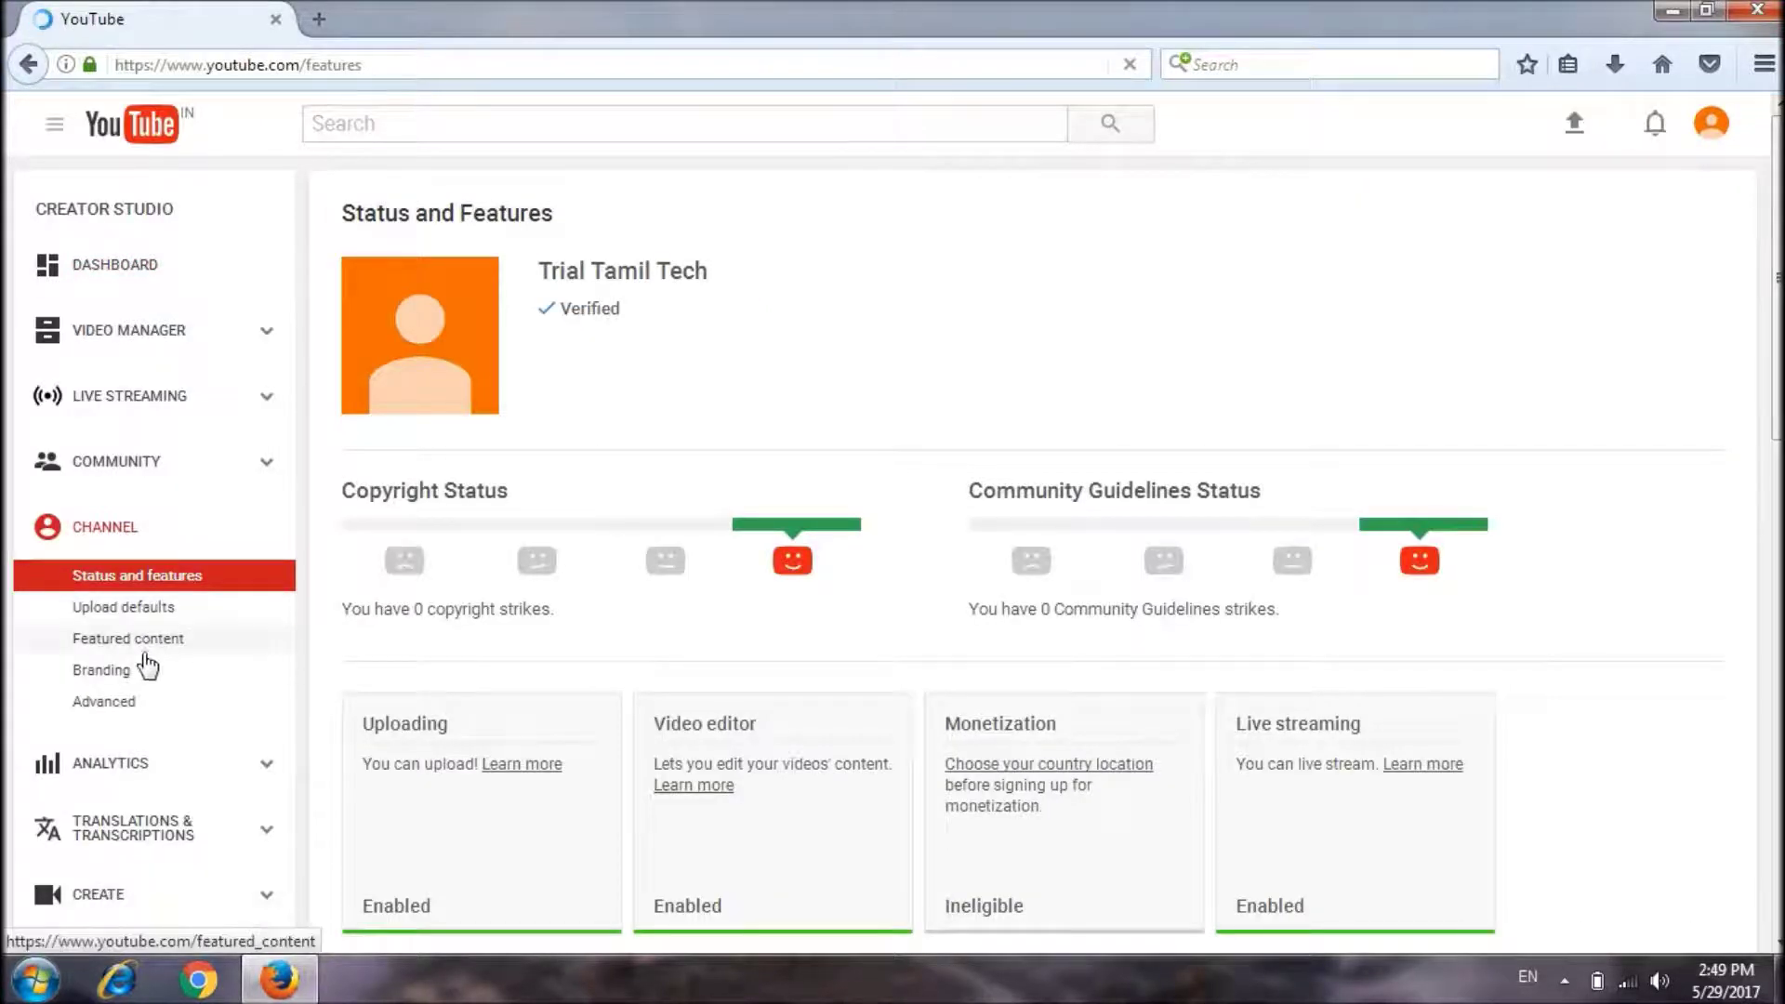
click(123, 681)
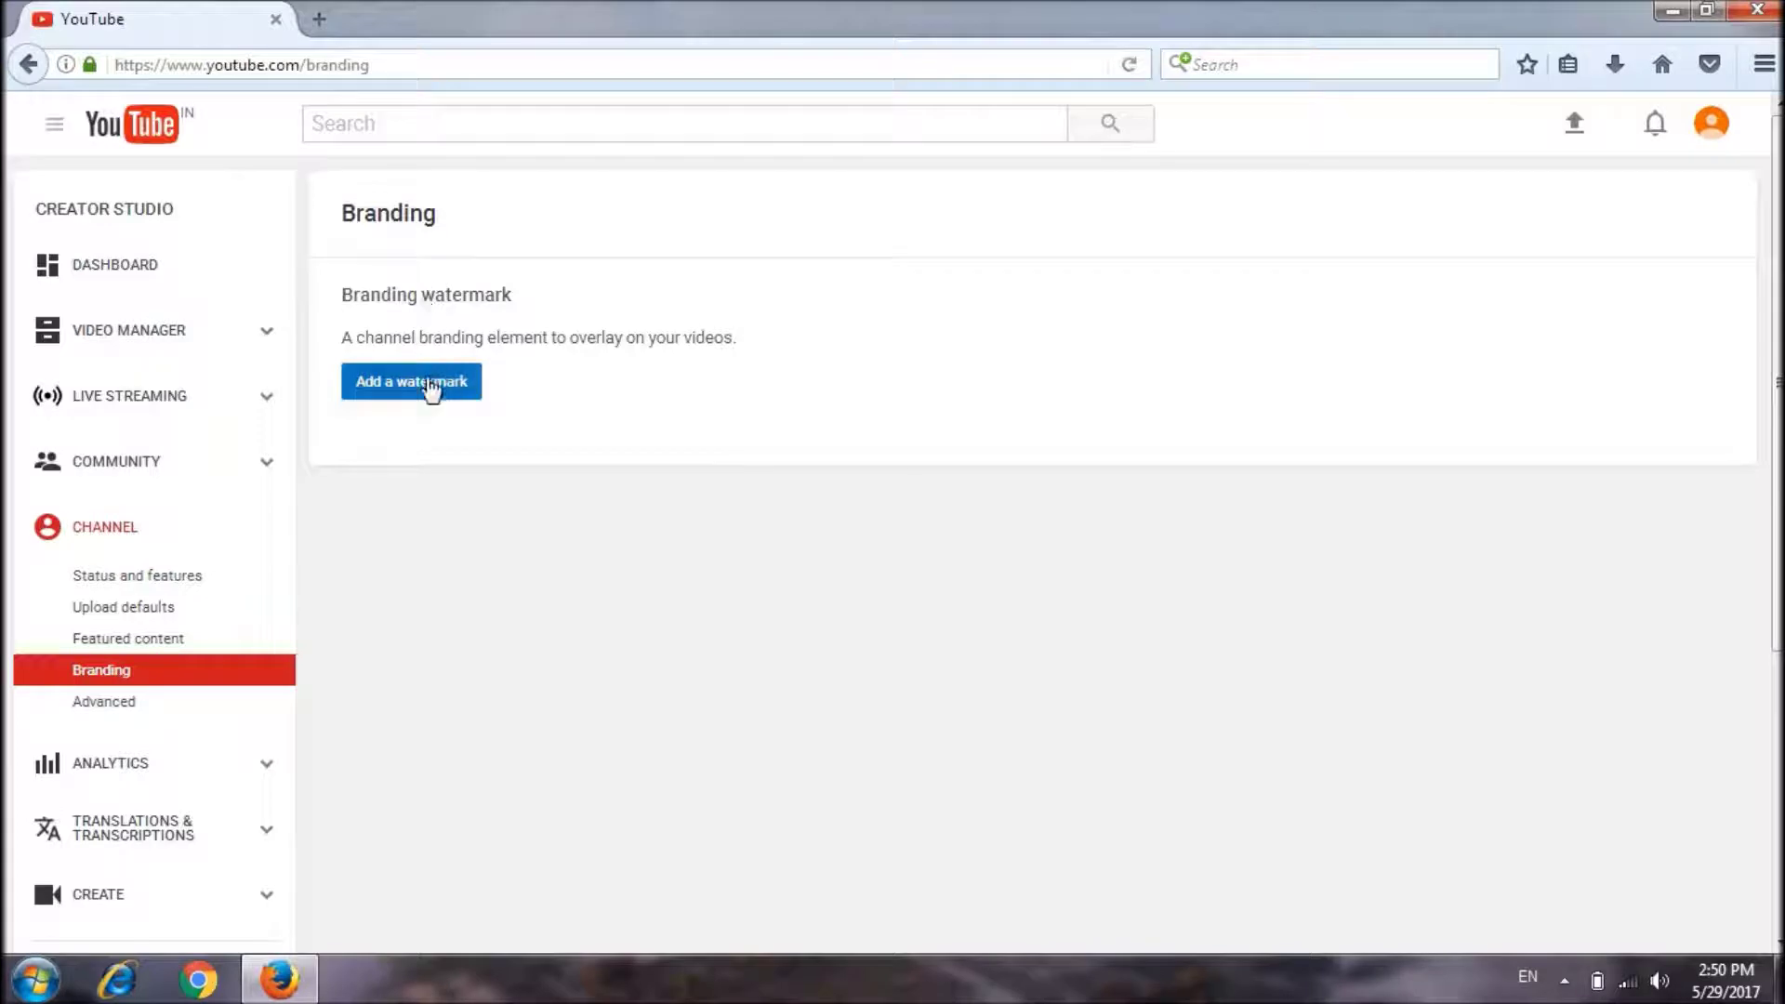
Step: Upload YouTube-icon-full_color.png from Prabu > DOWNLOAD PIC as the watermark image
click(381, 391)
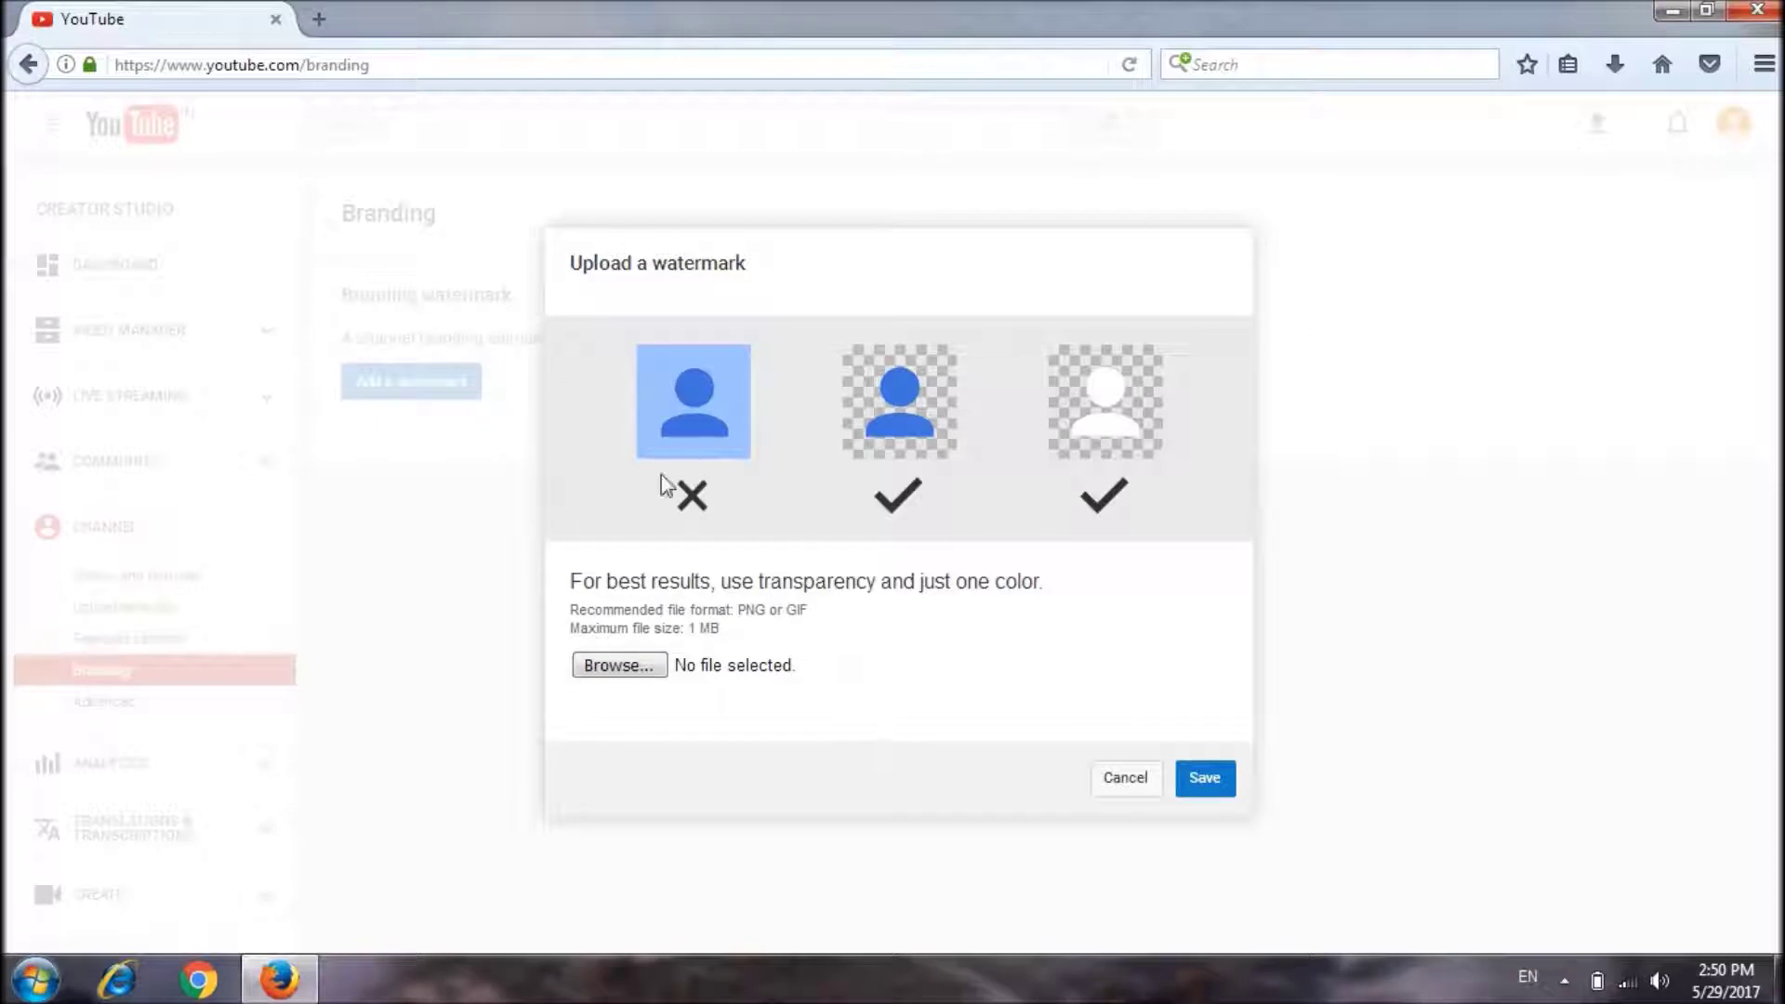
click(587, 673)
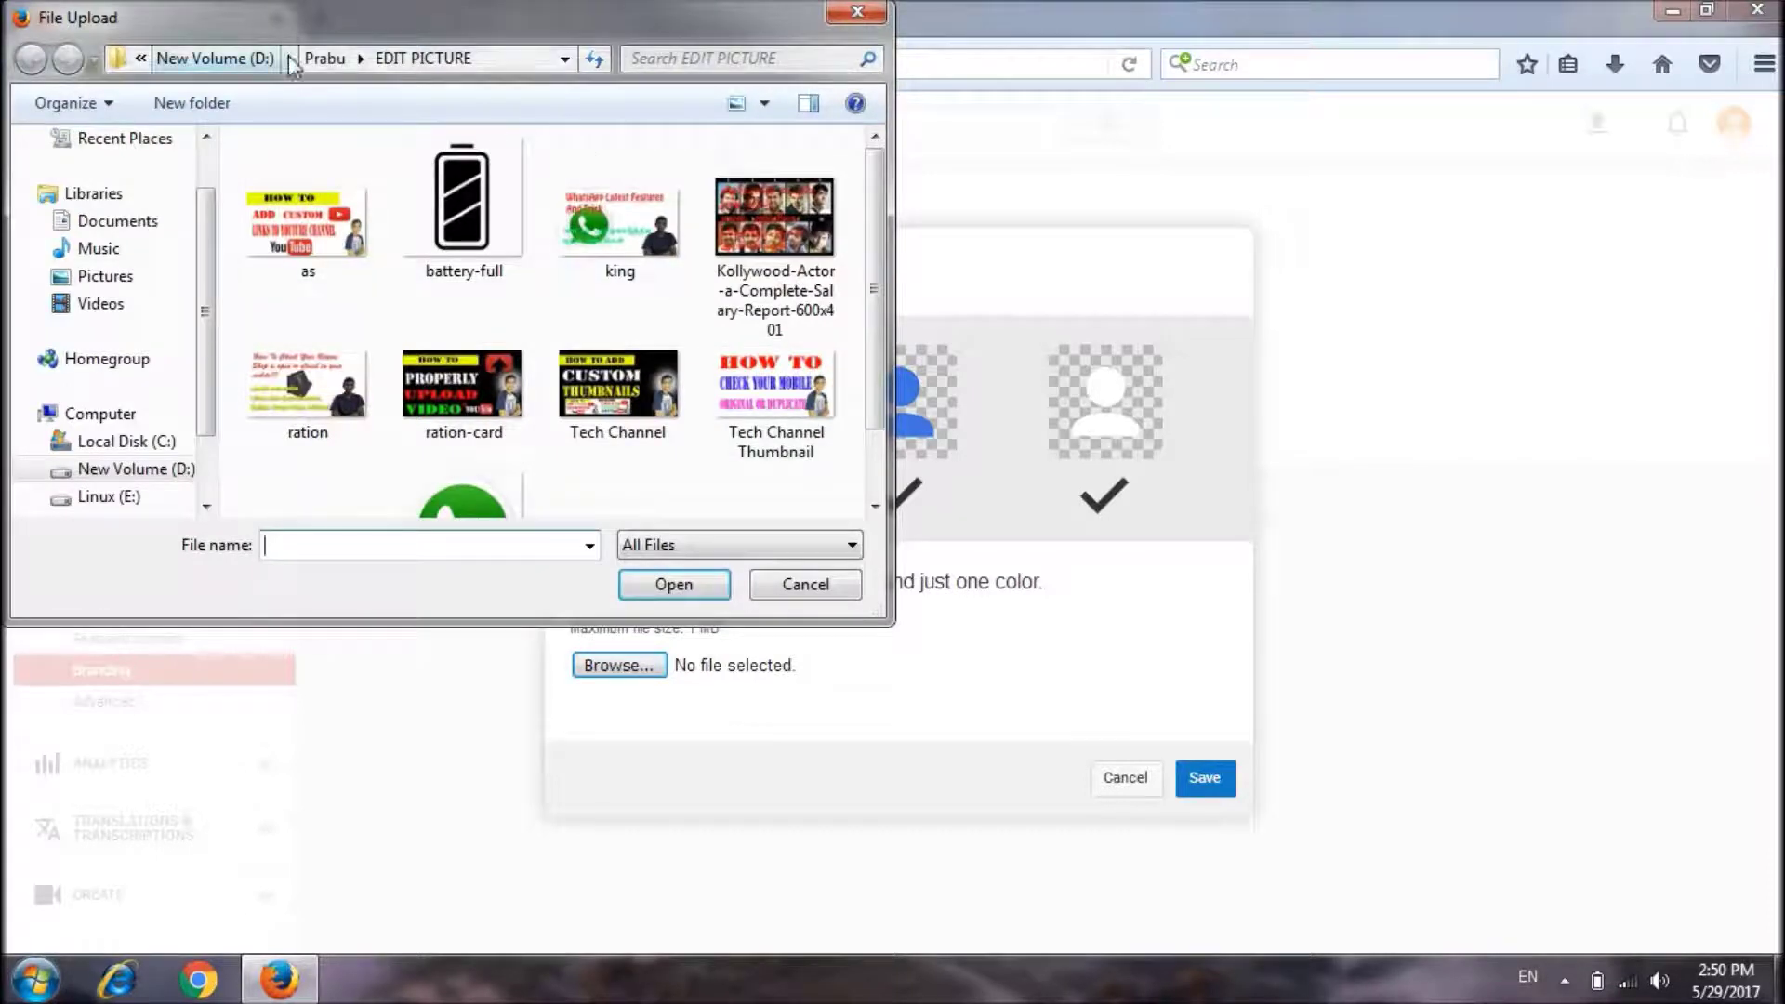
click(323, 59)
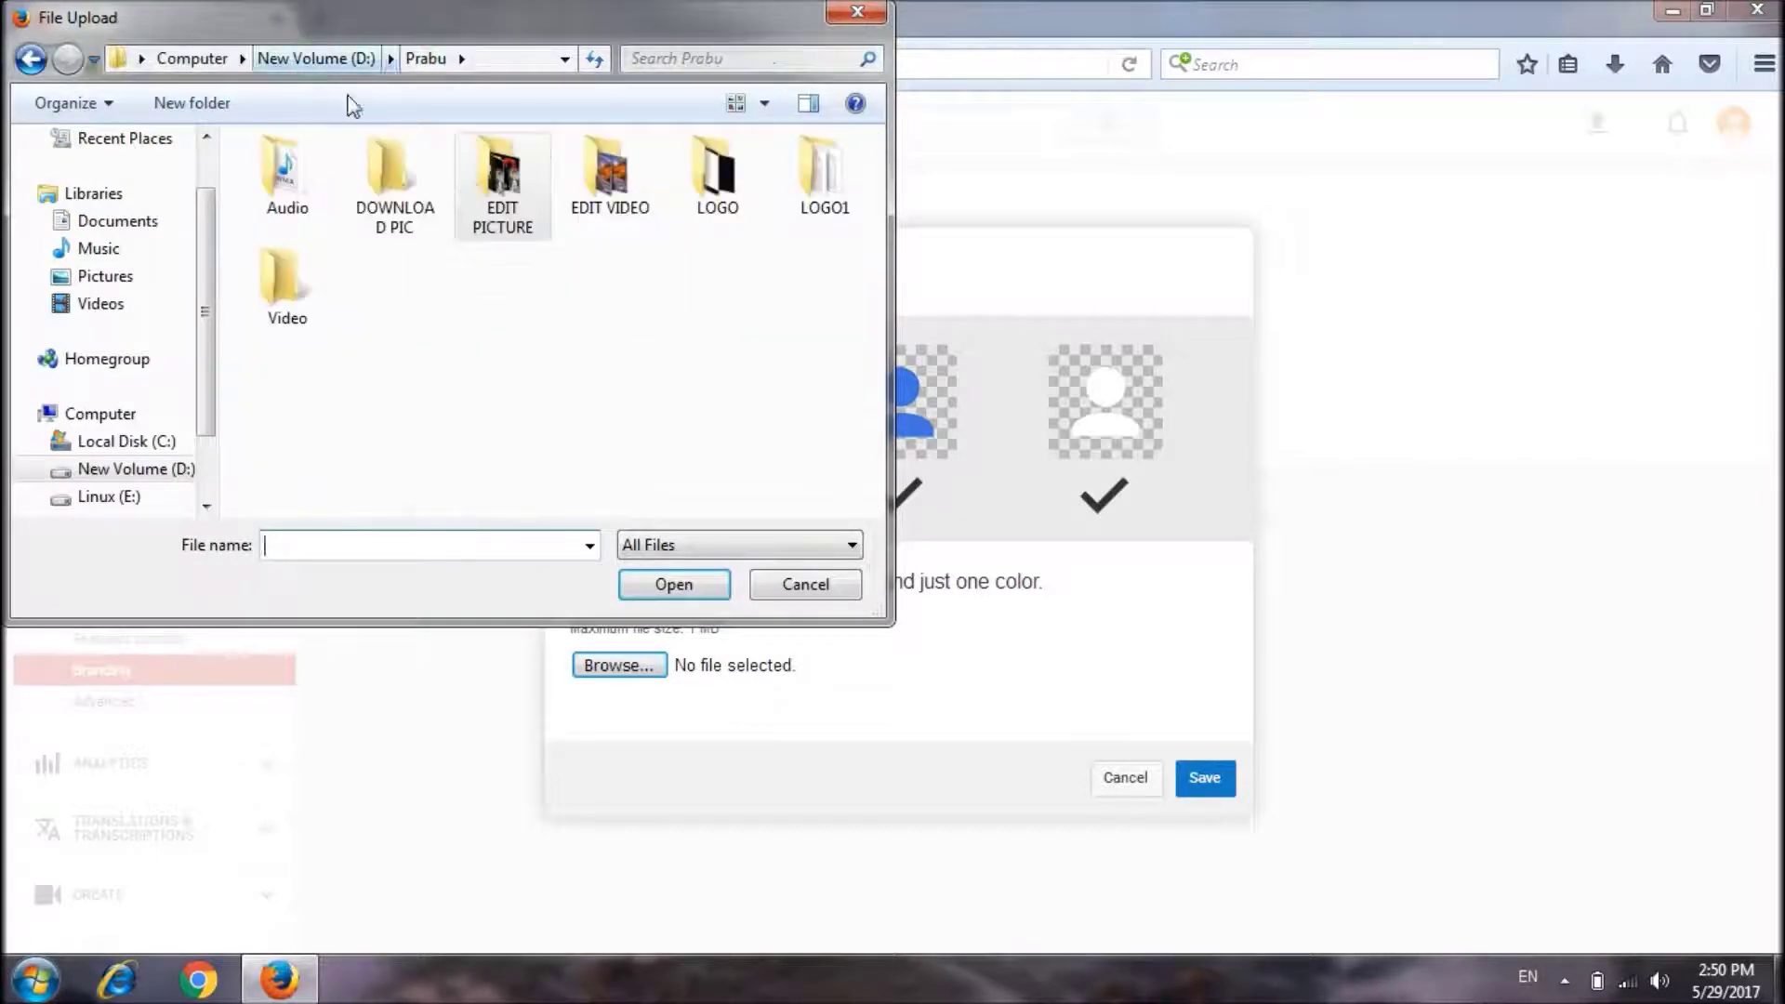
double_click(365, 168)
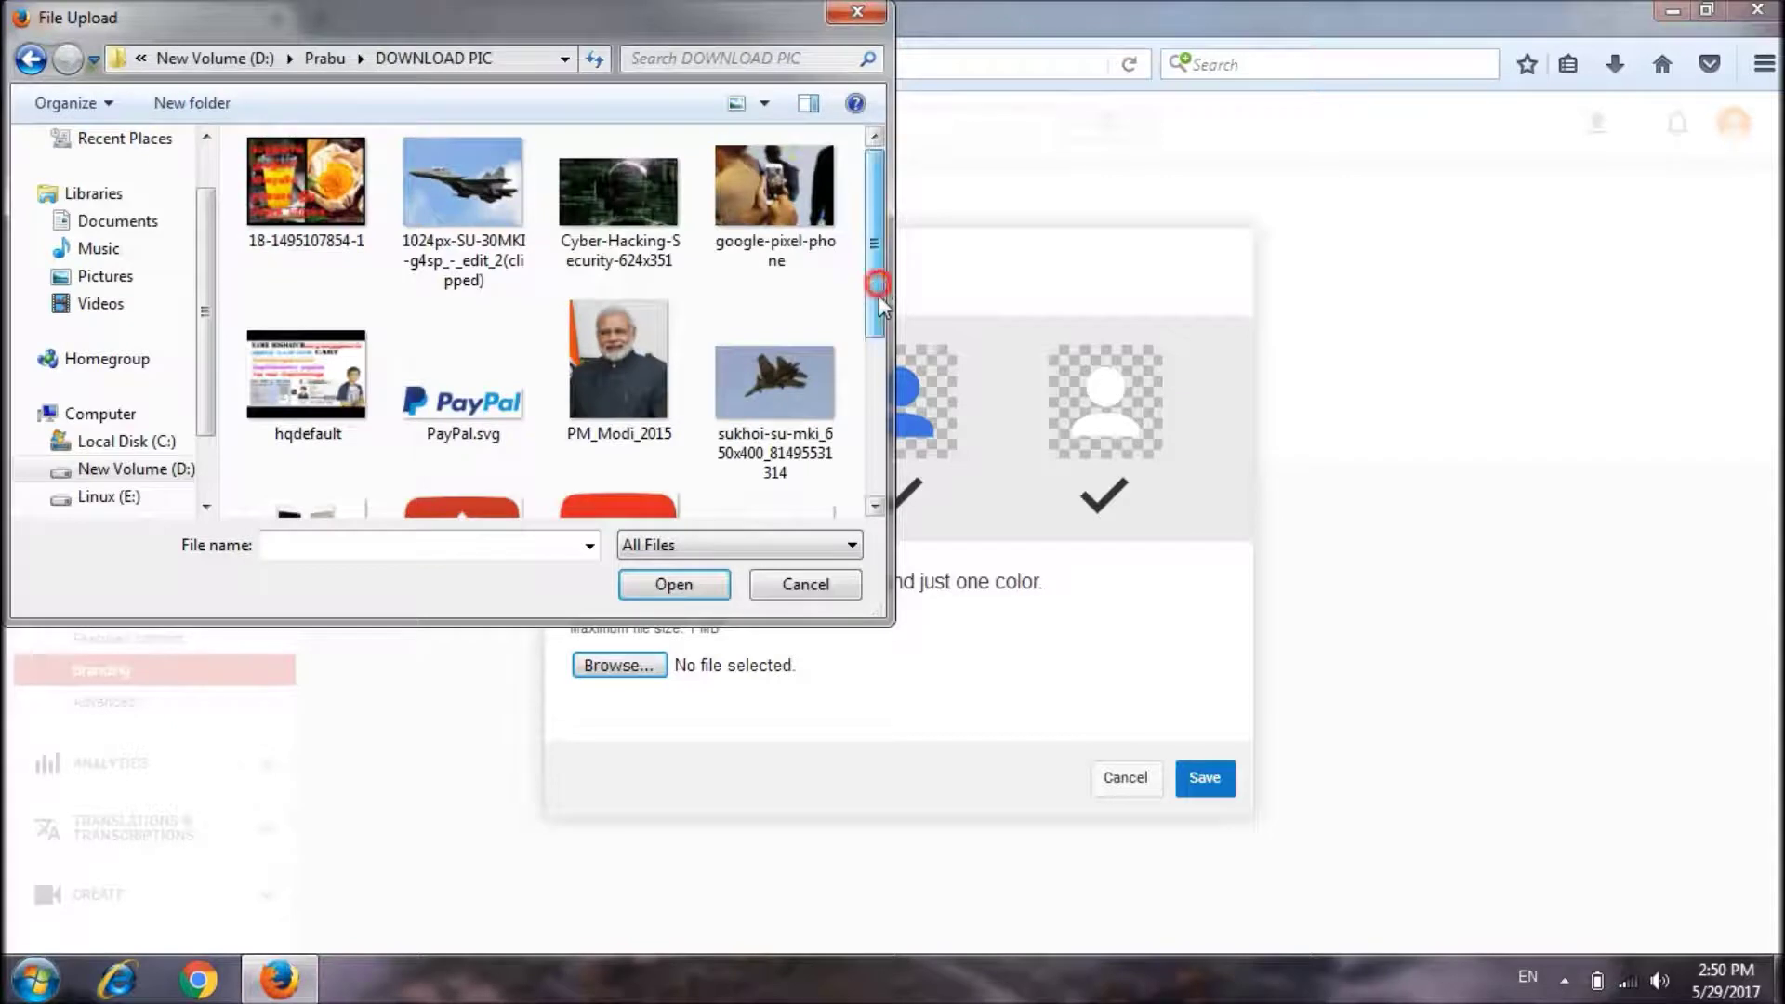
drag(880, 294, 880, 456)
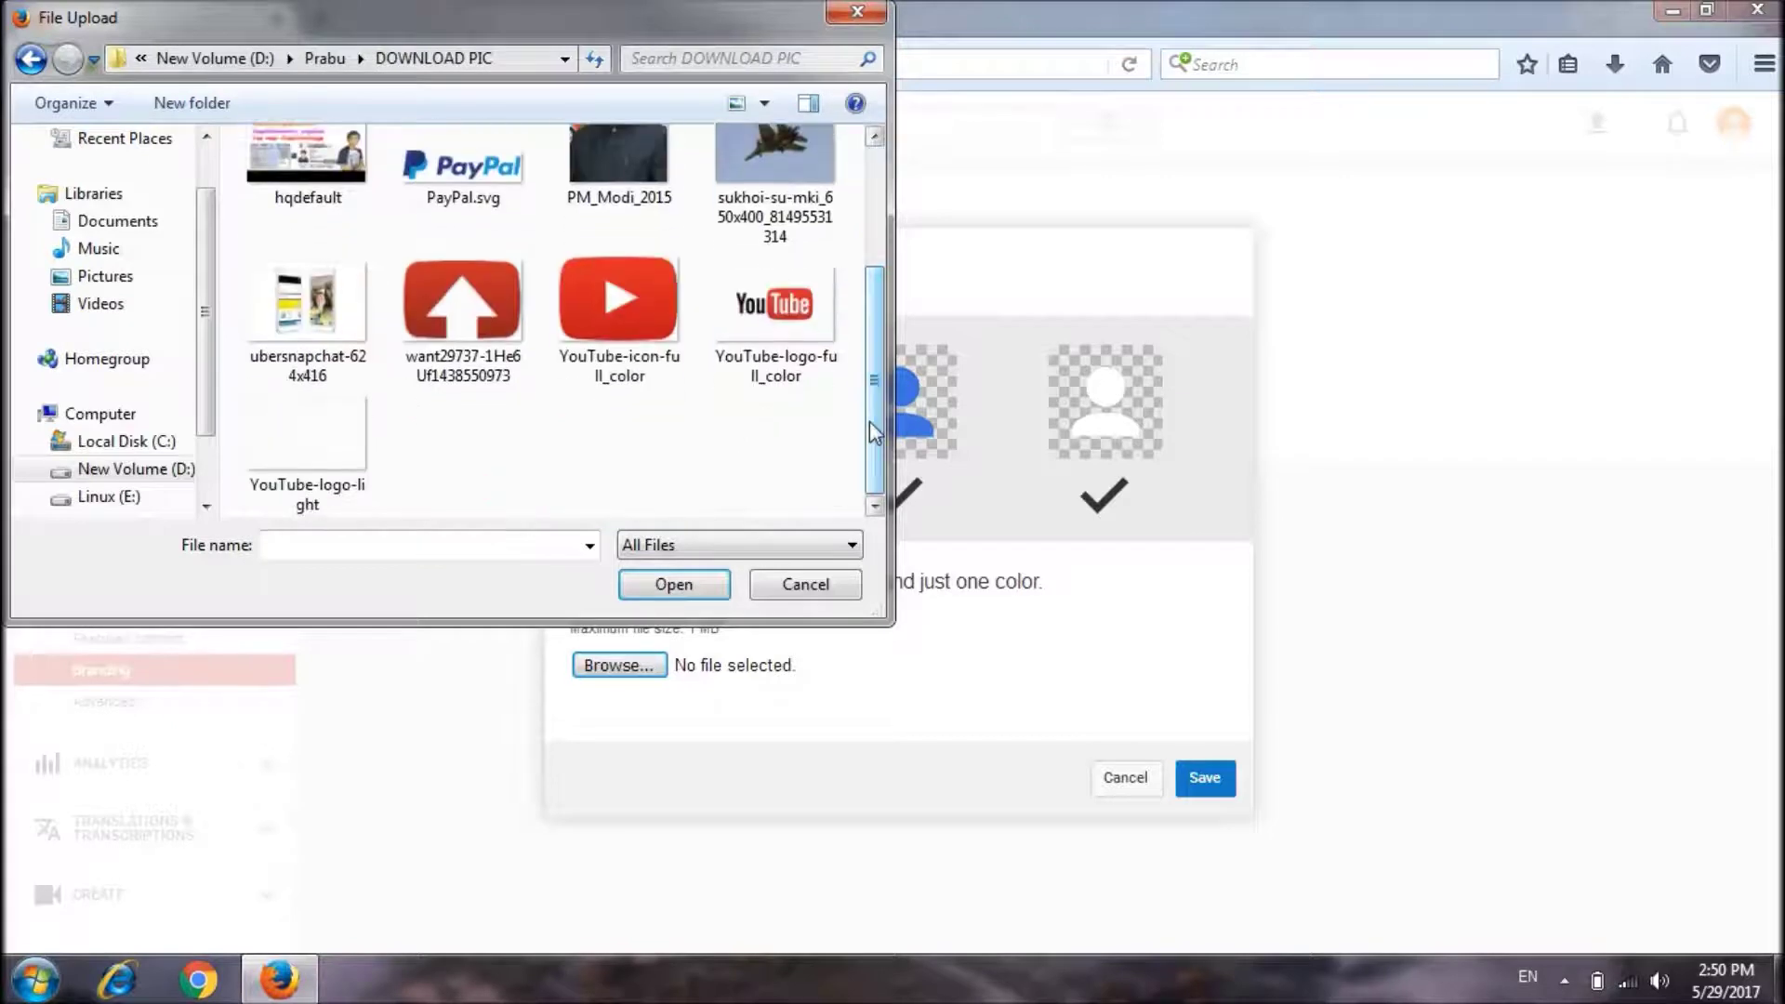
double_click(592, 334)
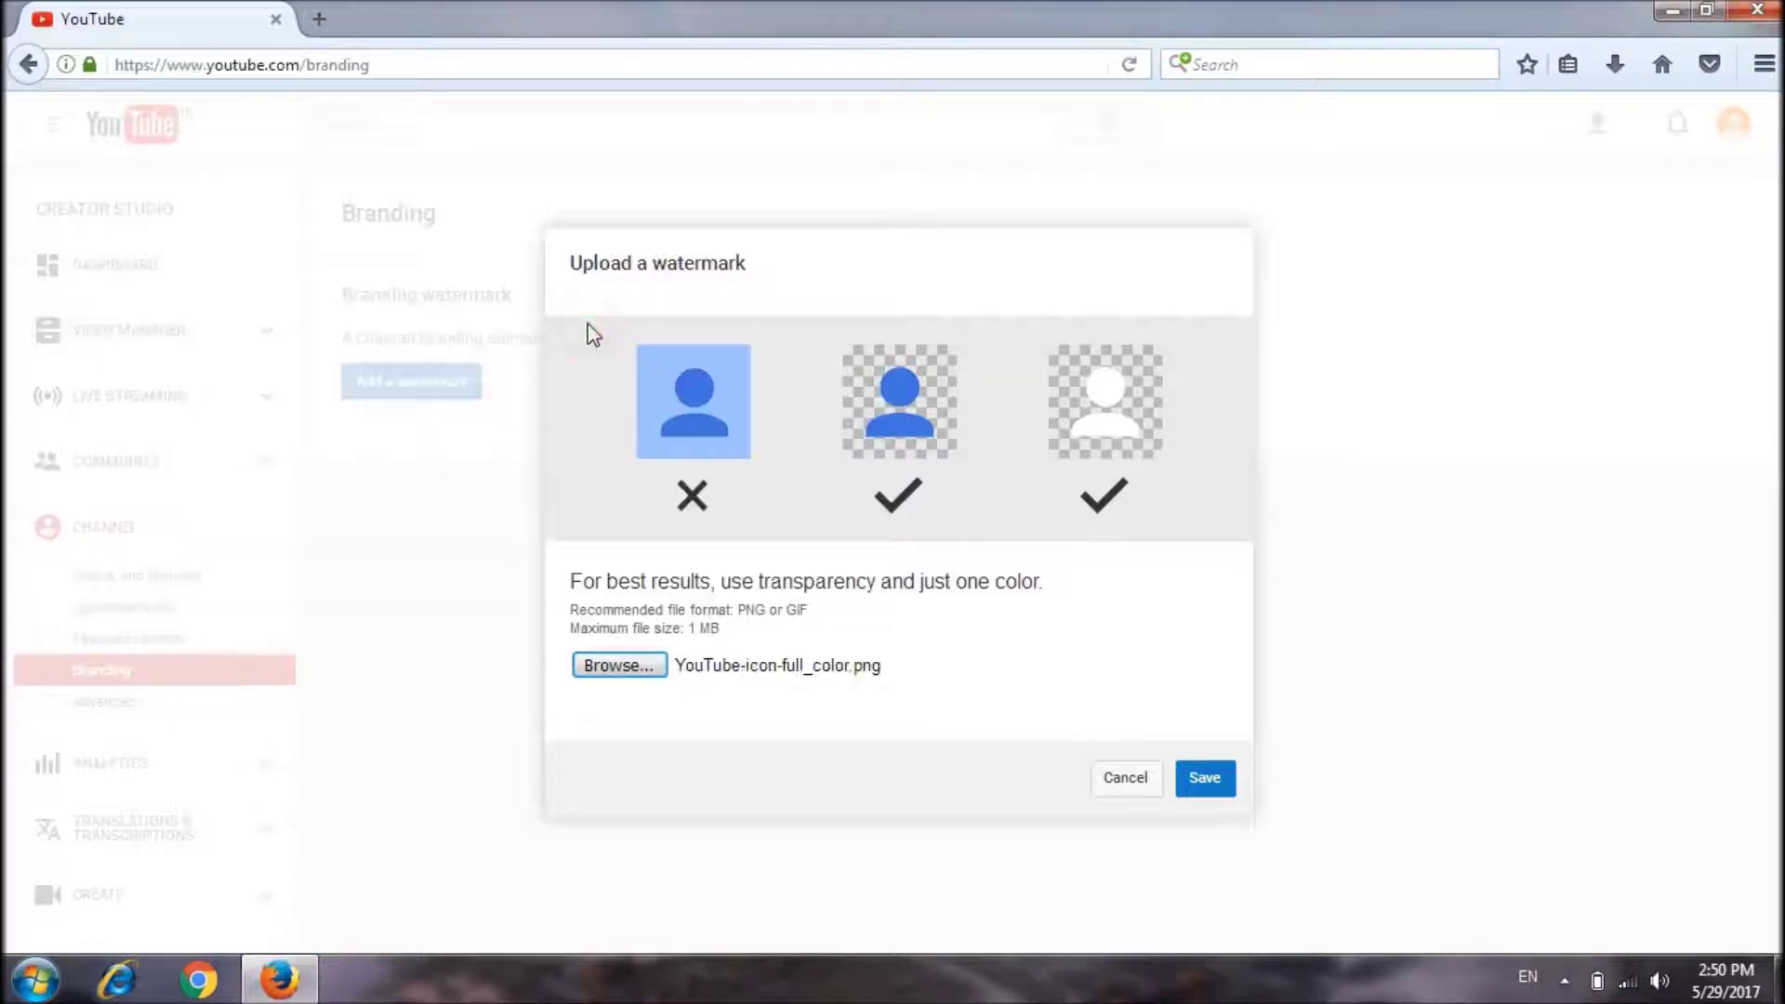
click(1207, 781)
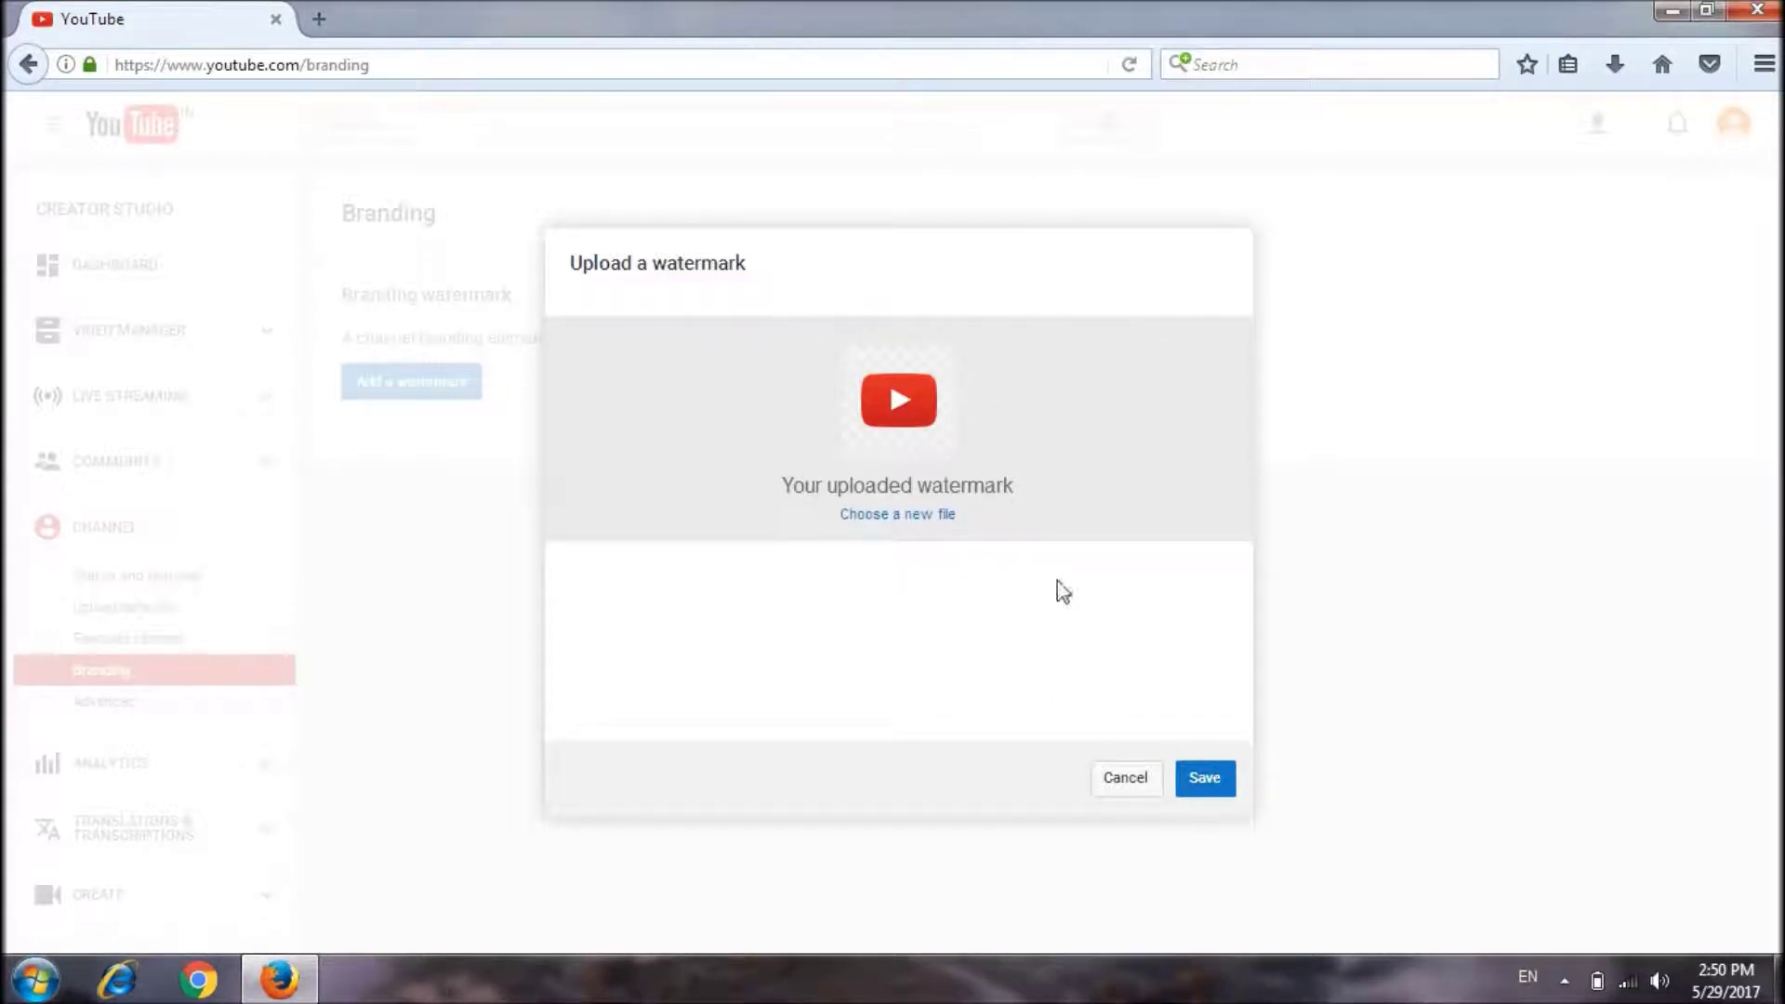
Step: Save the uploaded YouTube icon as the watermark
click(1217, 792)
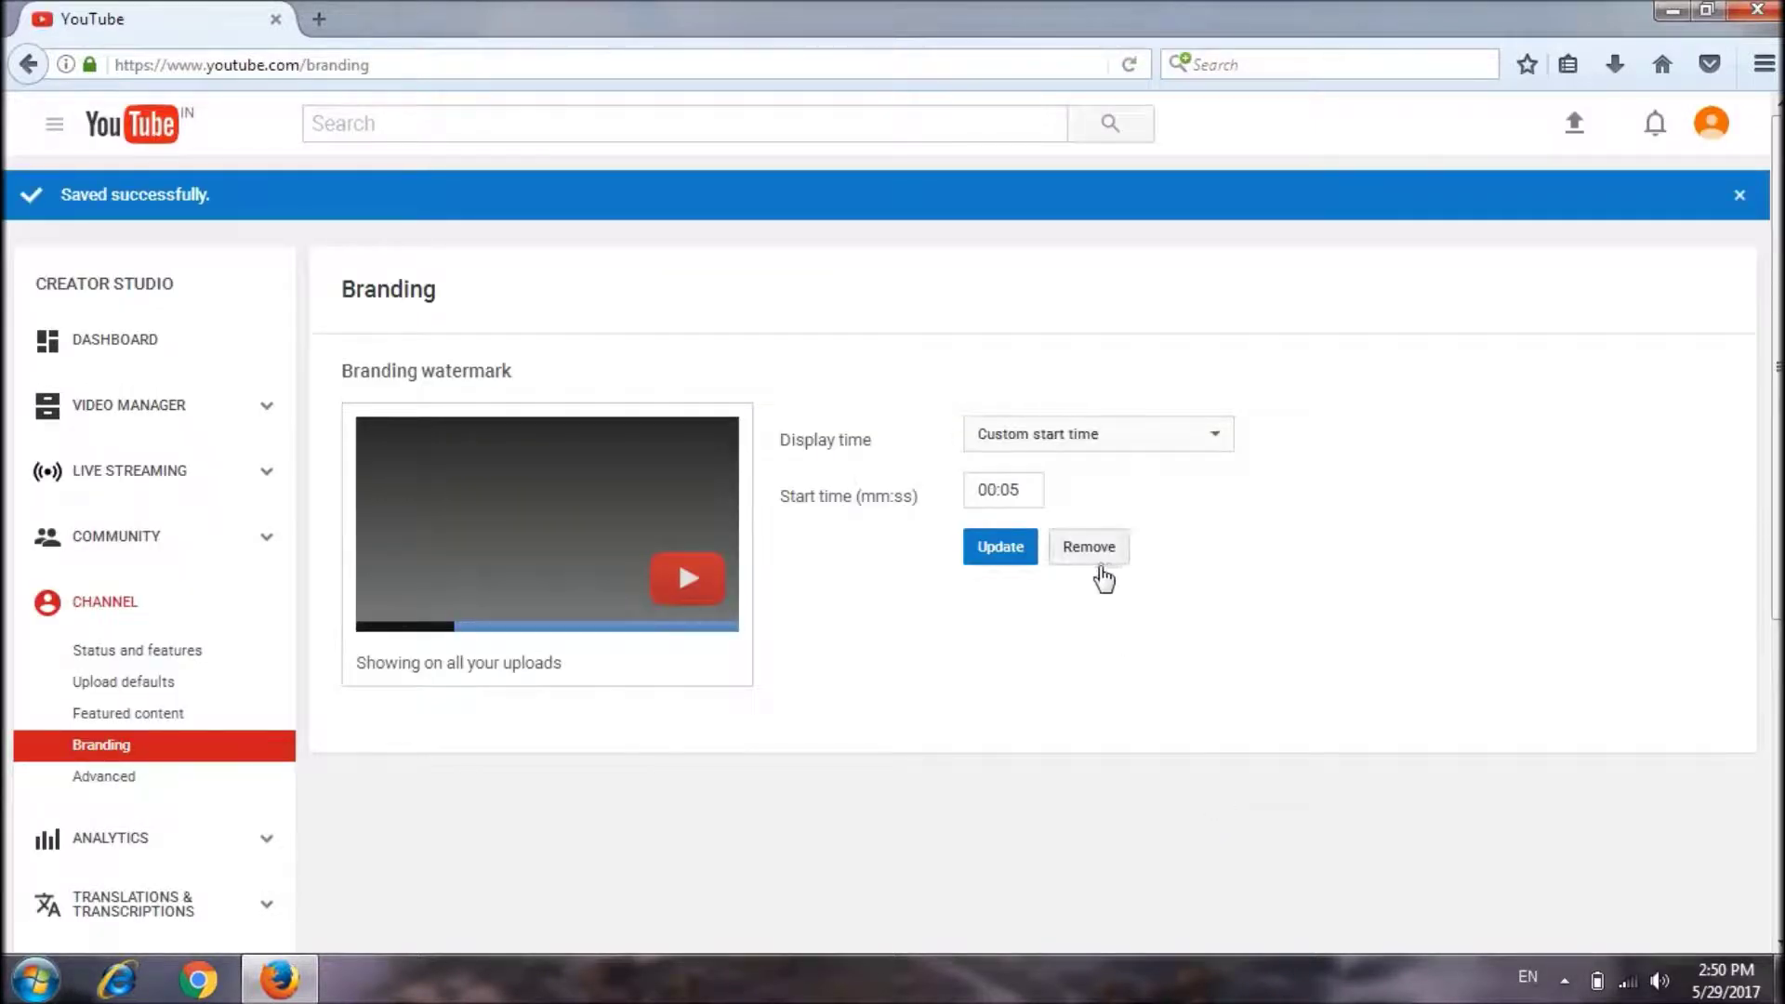
Step: Change the watermark display time to Entire video, update it, and return to the dashboard
click(1027, 487)
click(1097, 444)
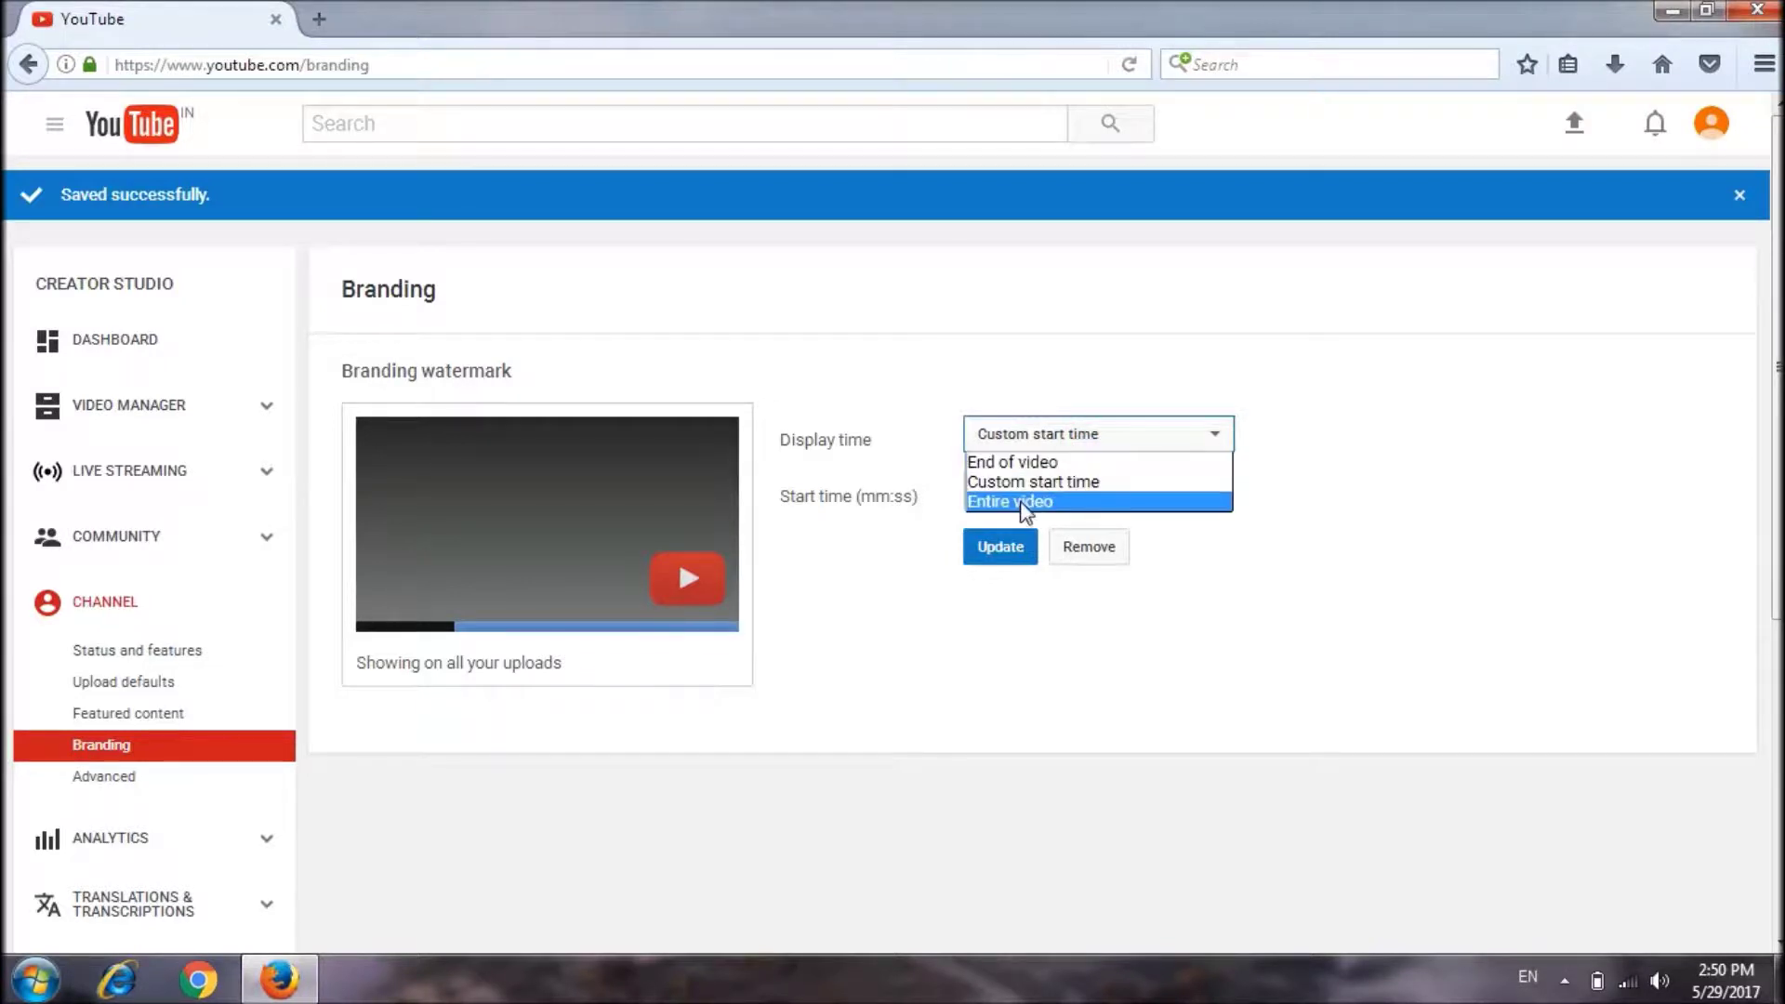
click(1024, 502)
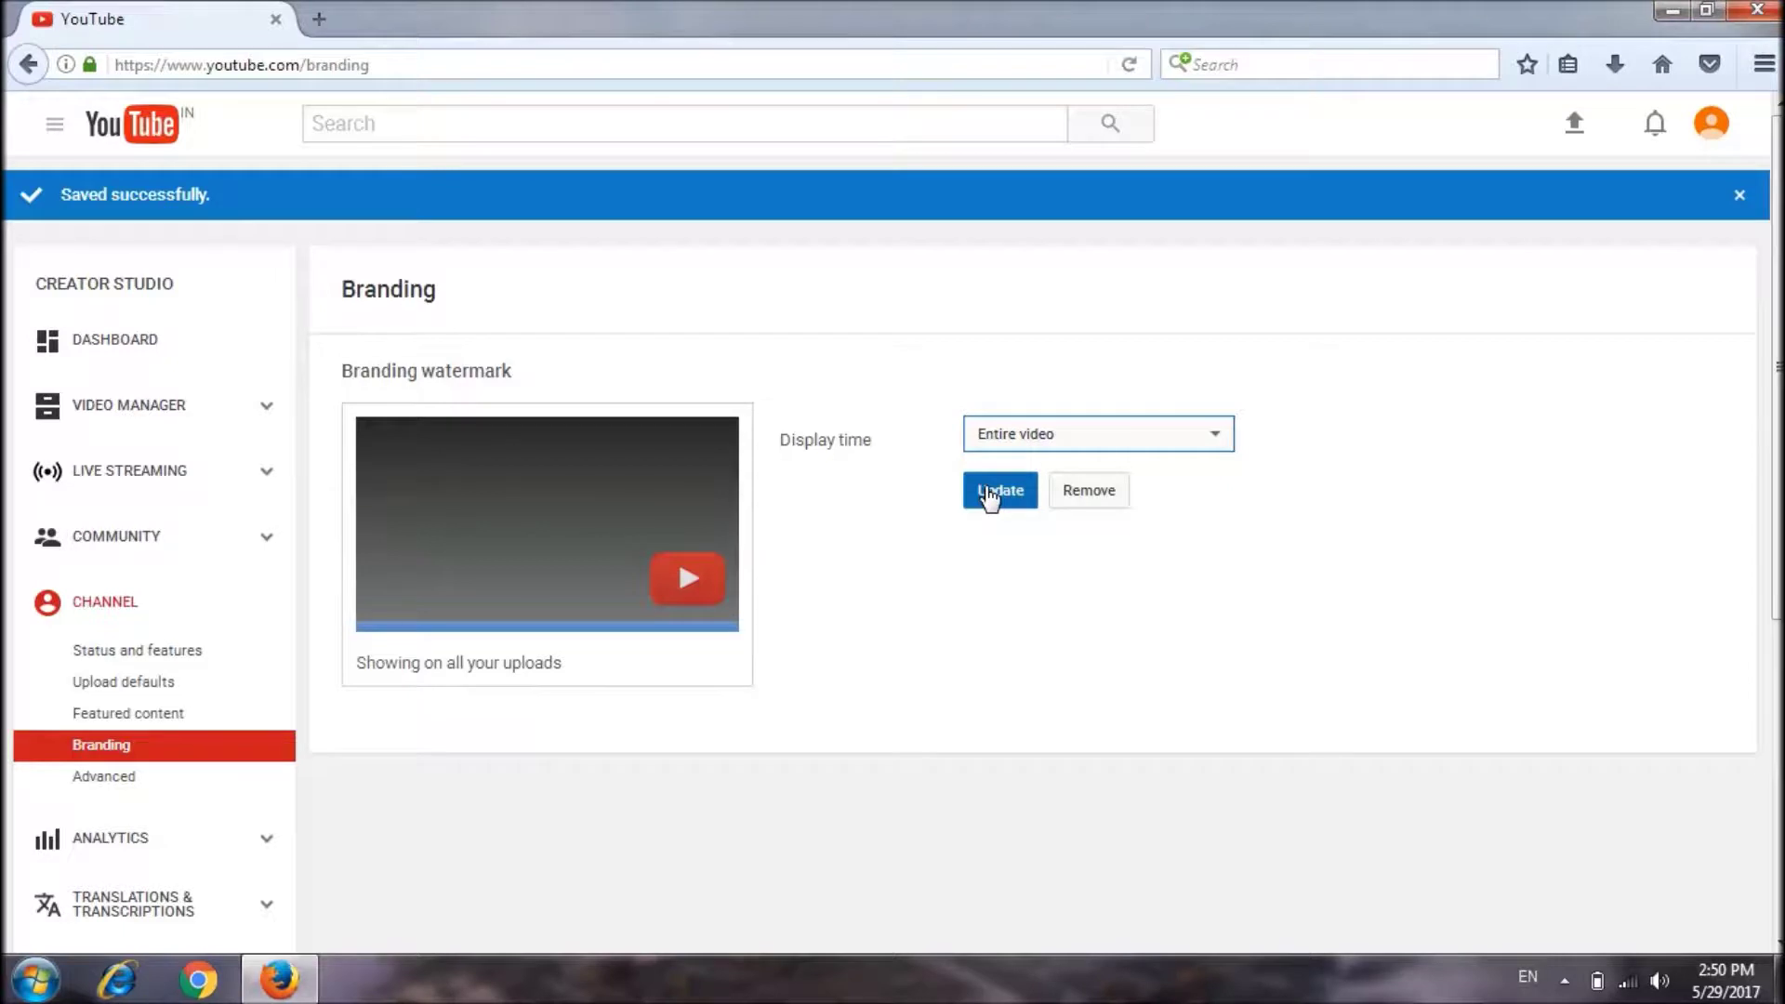
click(987, 497)
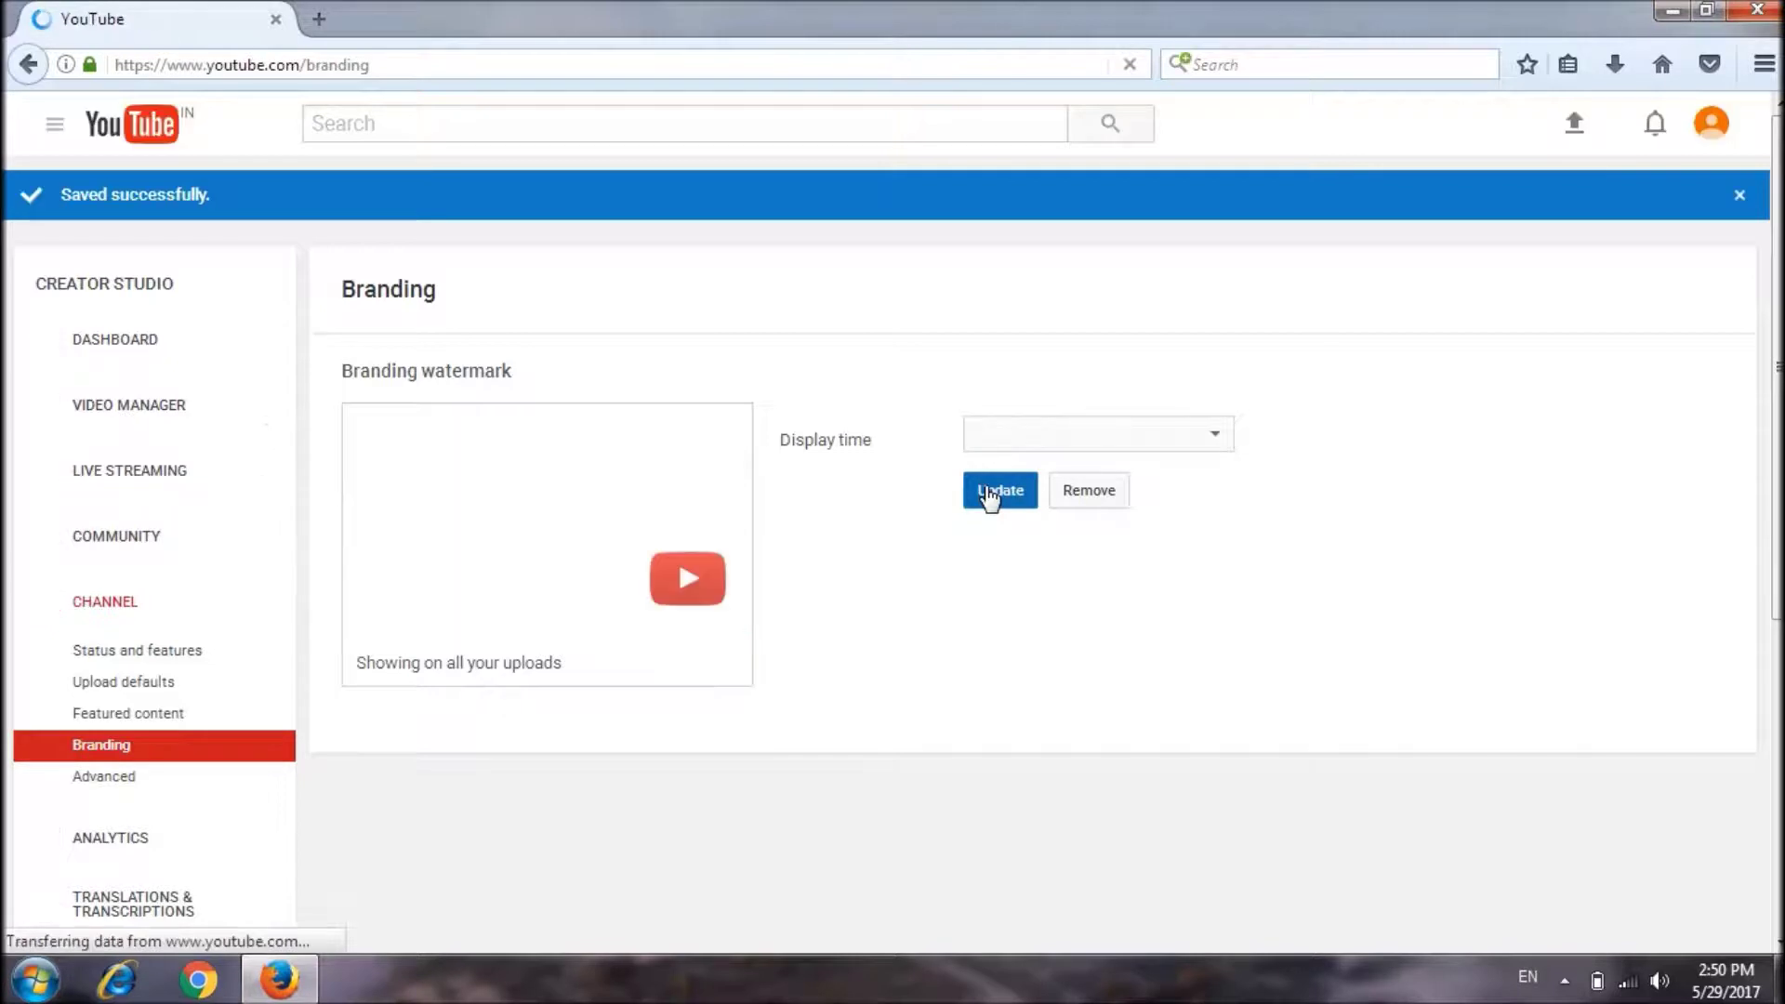
click(71, 365)
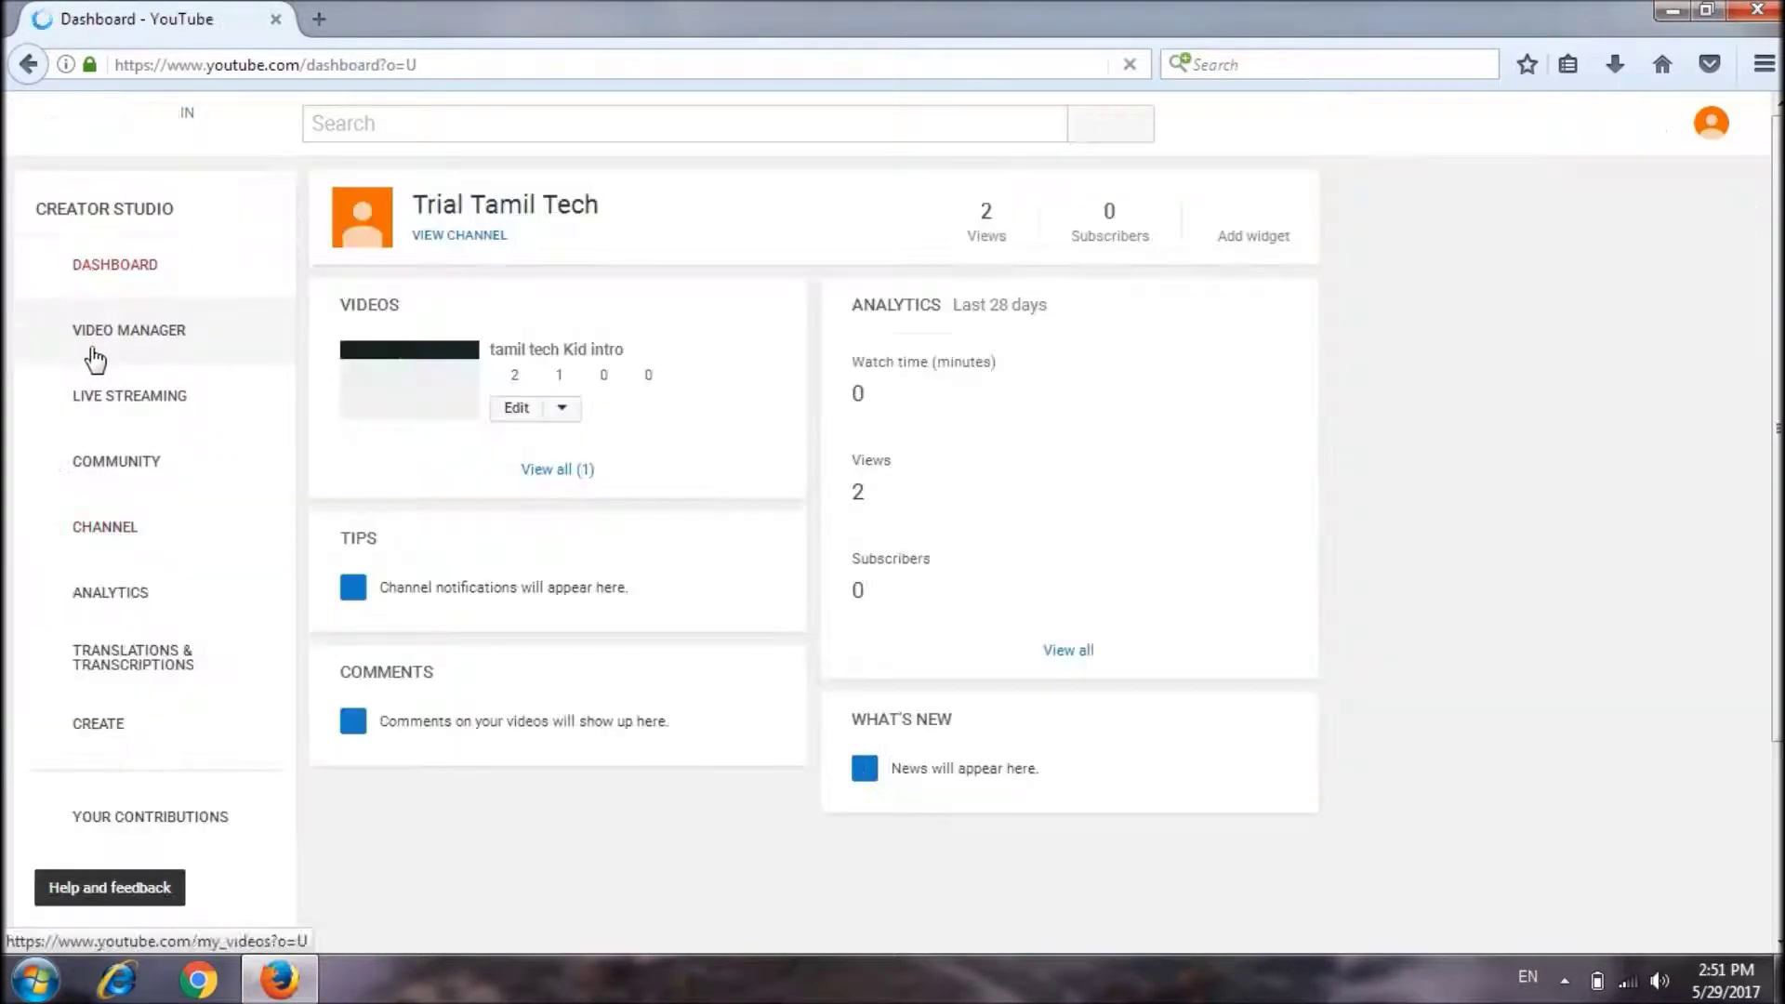
Step: Play the 'tamil tech Kid intro' video fullscreen, then exit fullscreen
click(401, 415)
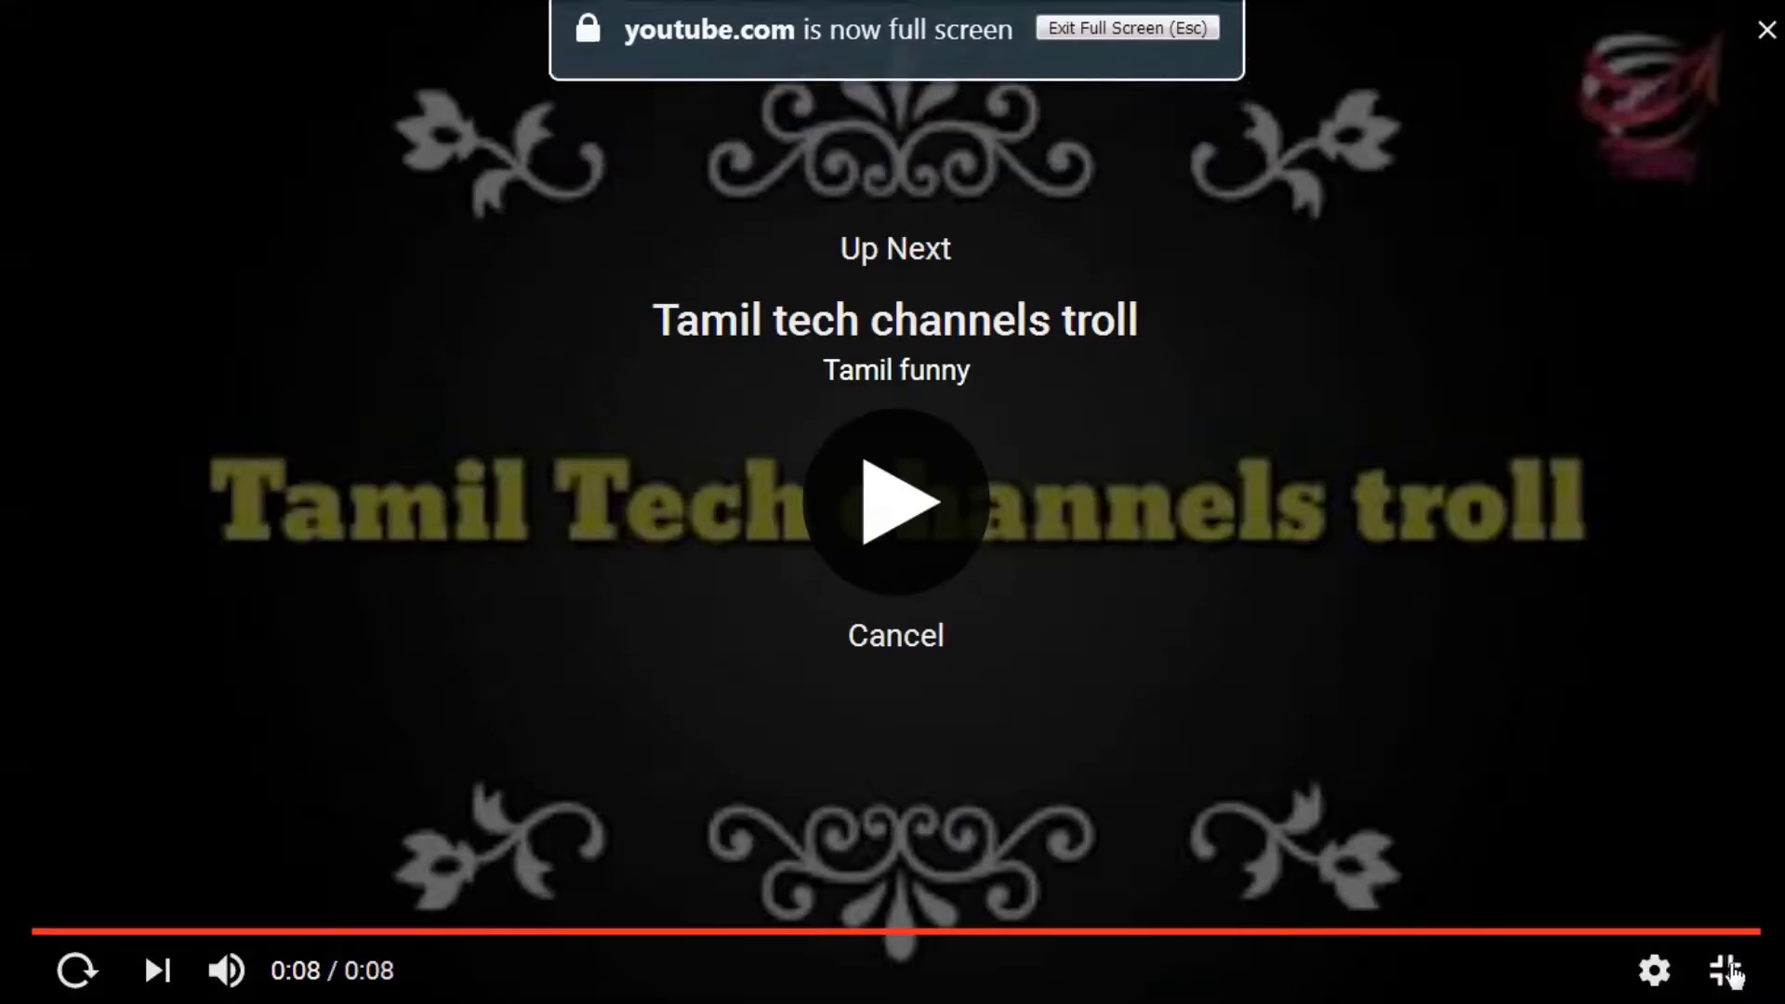
click(1730, 973)
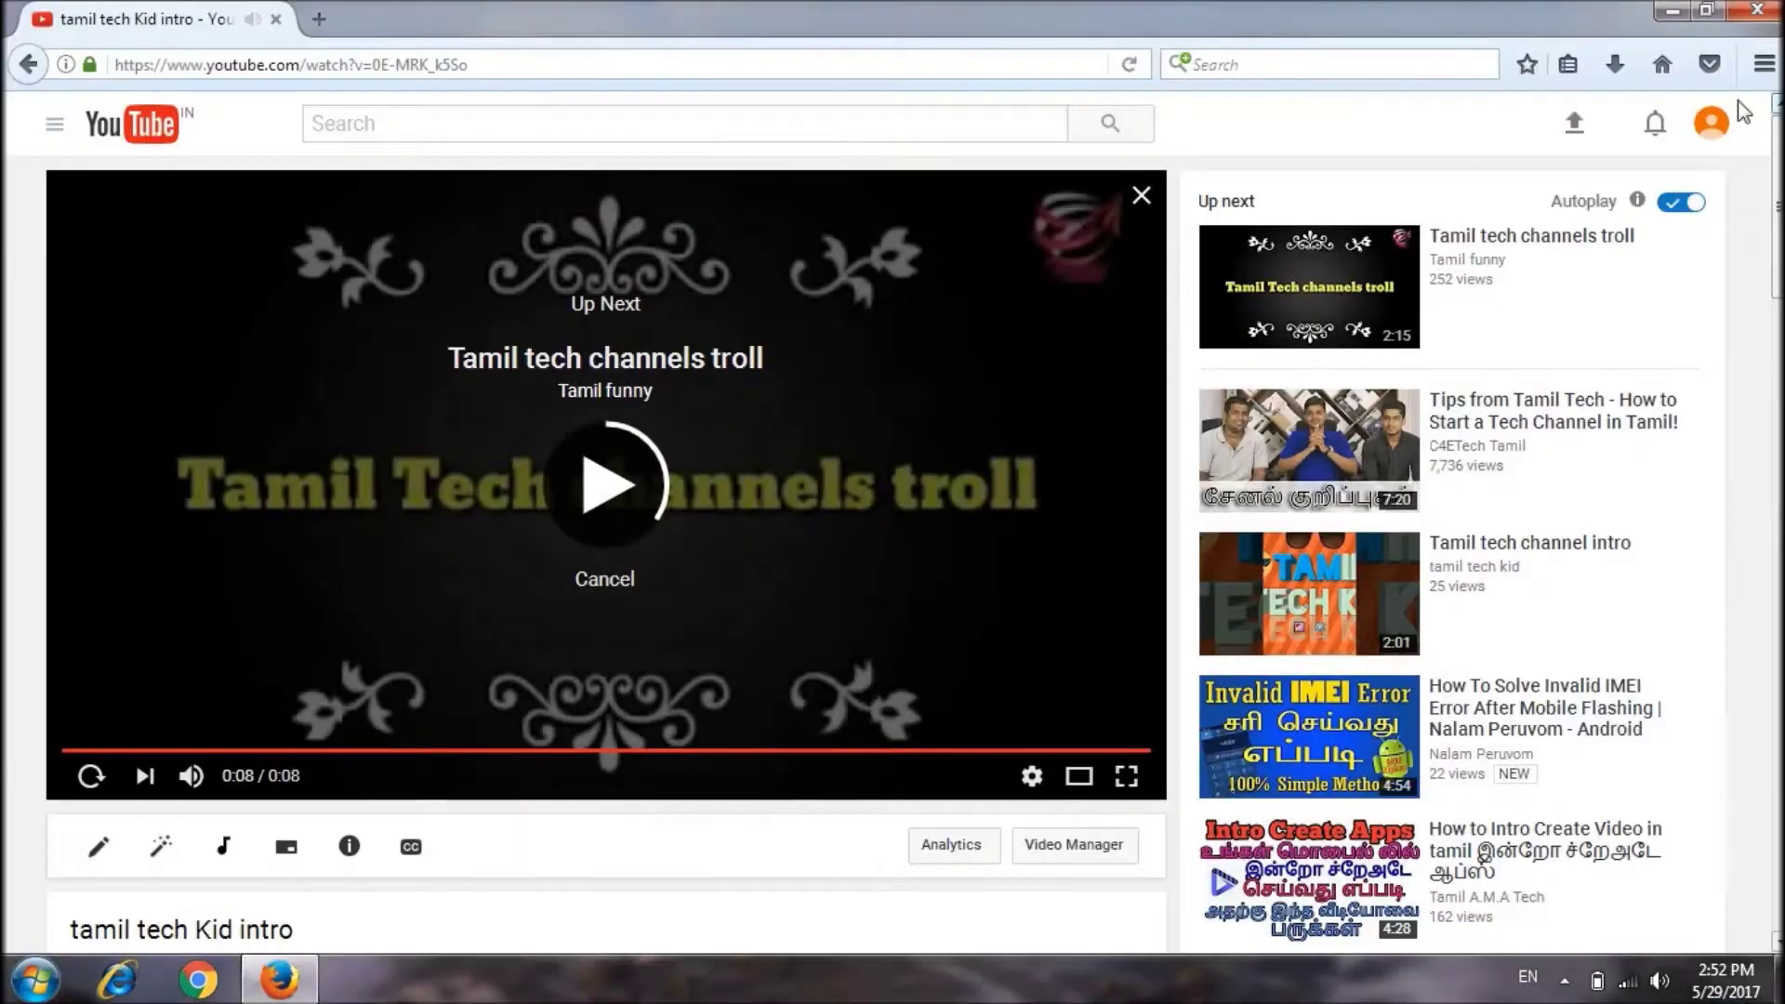
Step: Load the Google home page in Firefox and minimize the browser window
click(1660, 67)
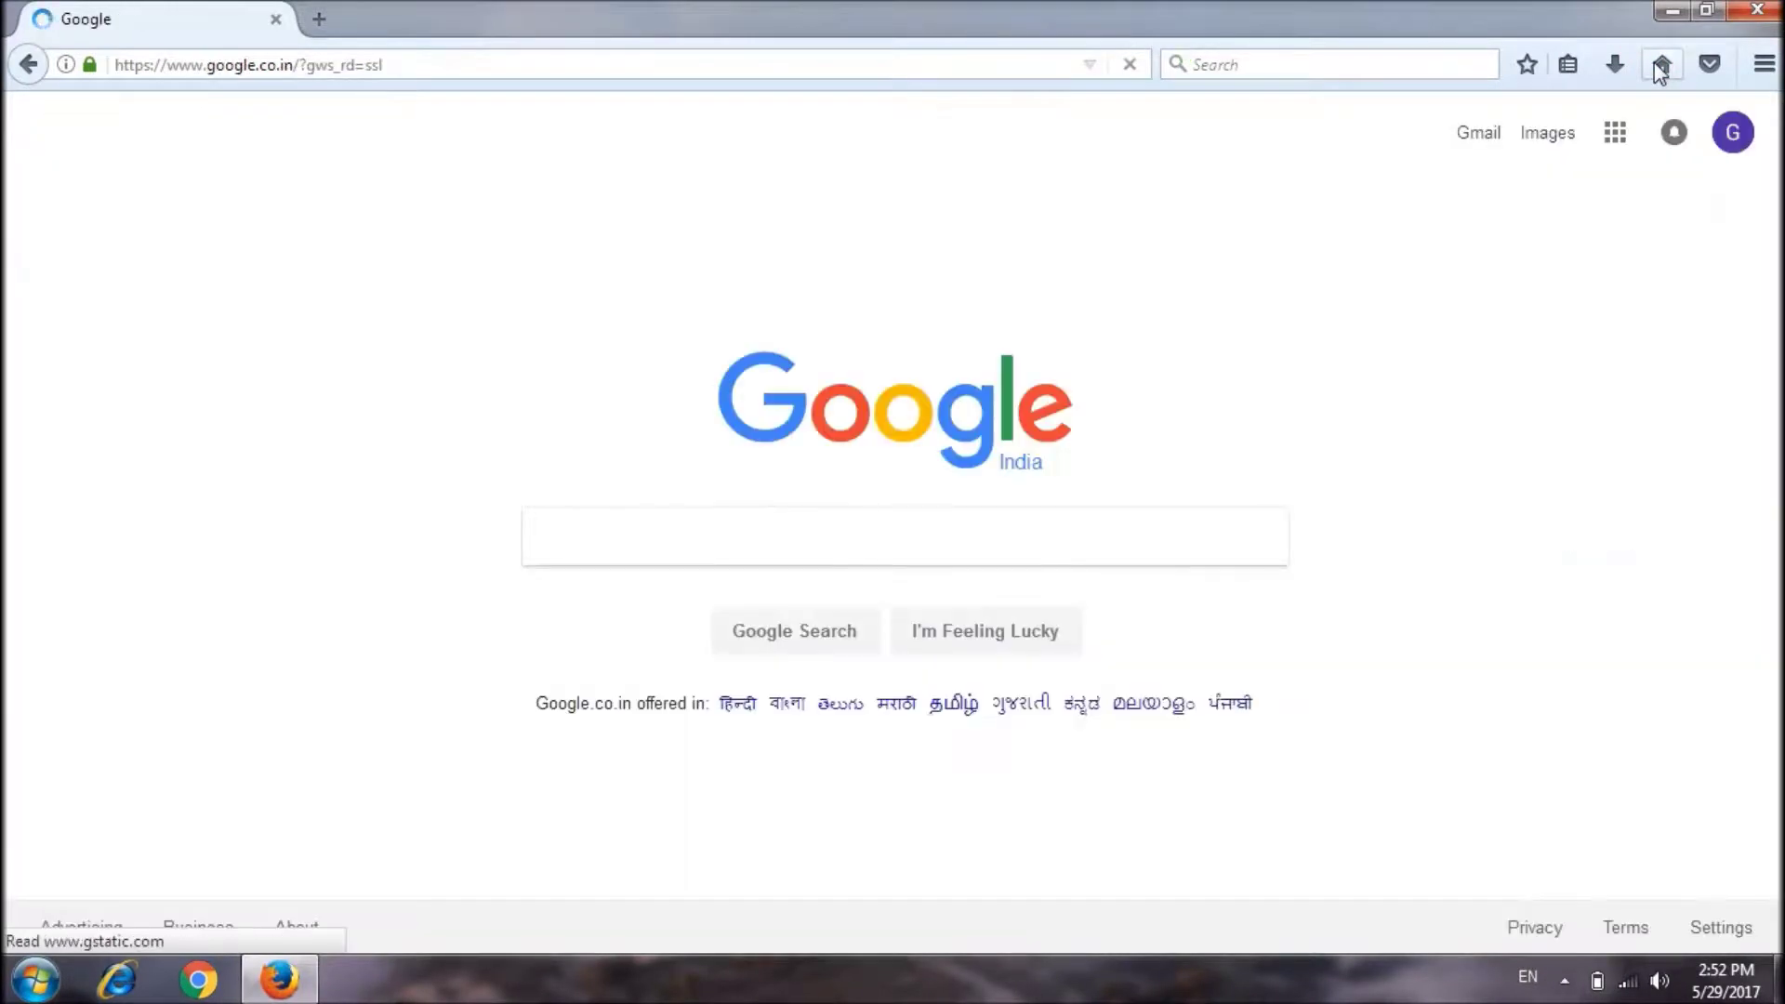
click(1670, 11)
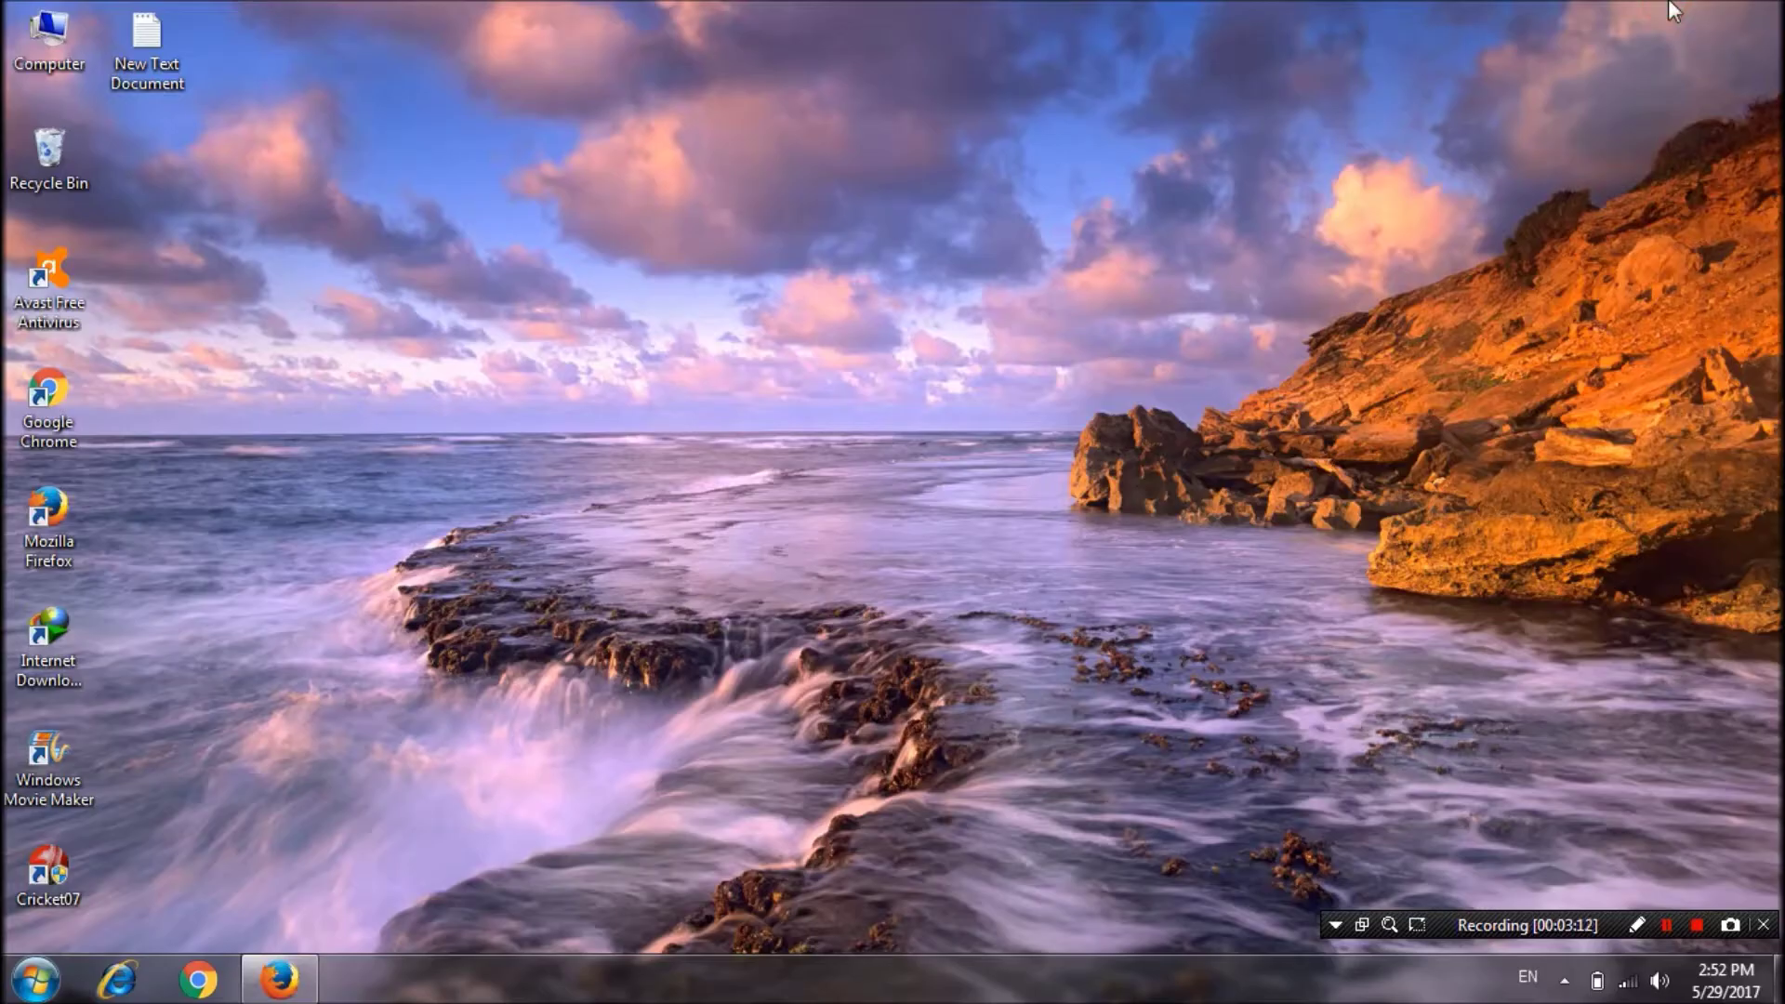